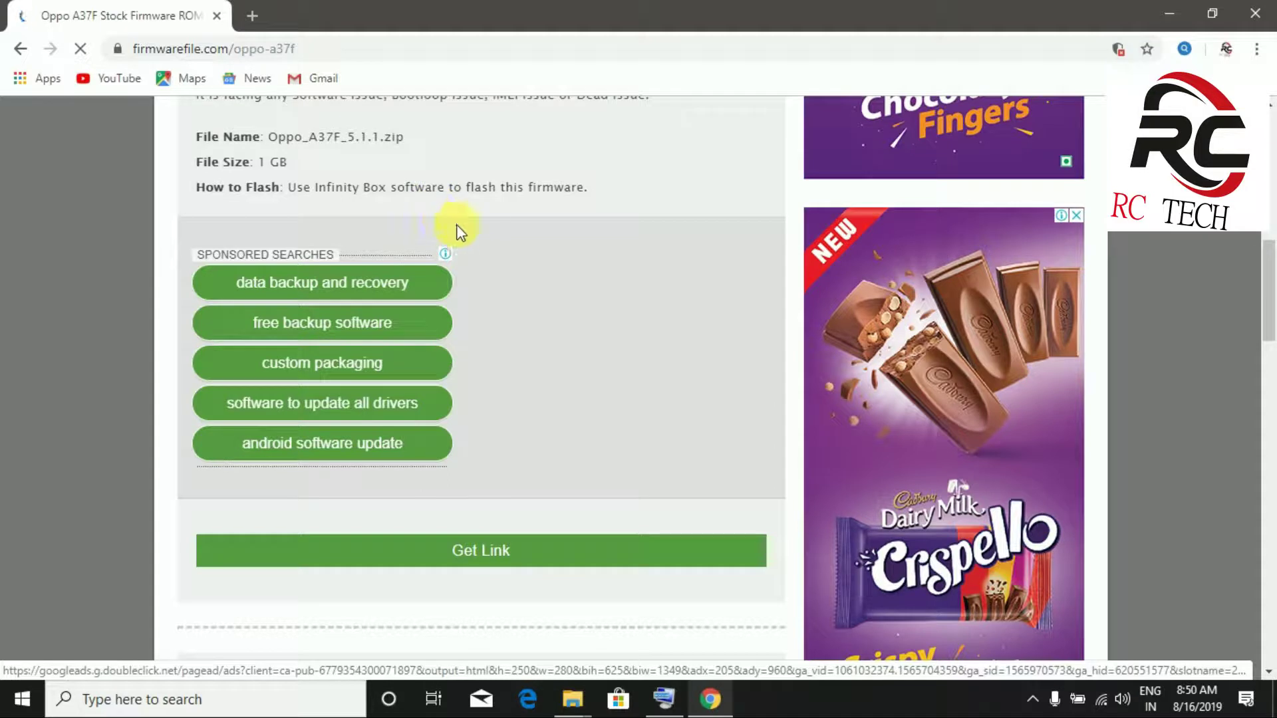
Open the flashing tutorial linked under the Oppo_A37F_EX_11_A.36_190227_QFIL.zip firmware entry.
scroll(484, 251, down, 4)
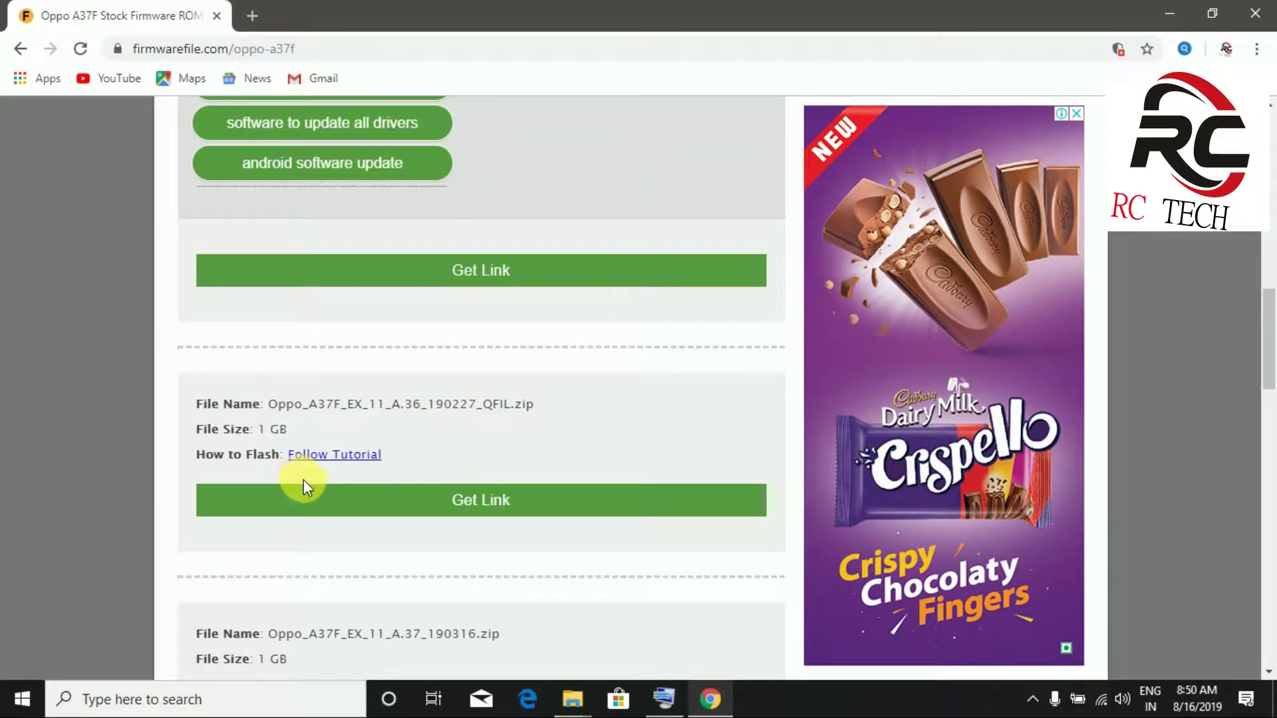
scroll(365, 305, up, 4)
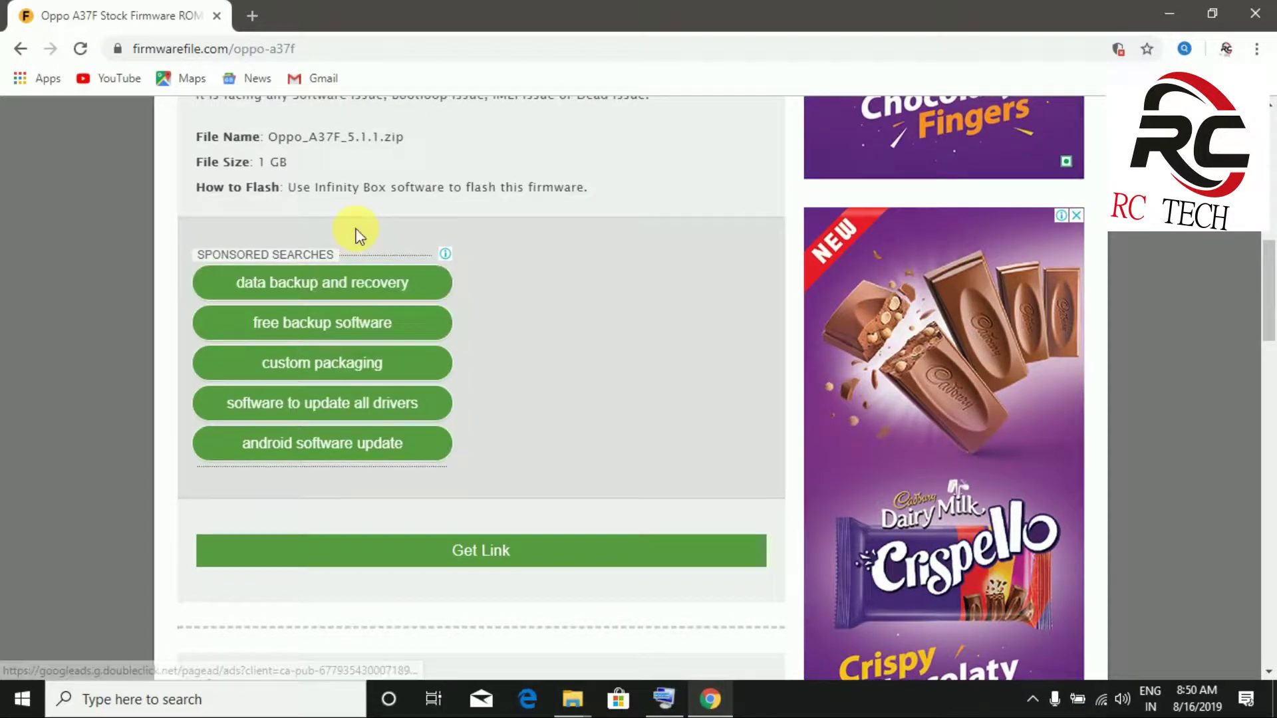
scroll(413, 223, down, 4)
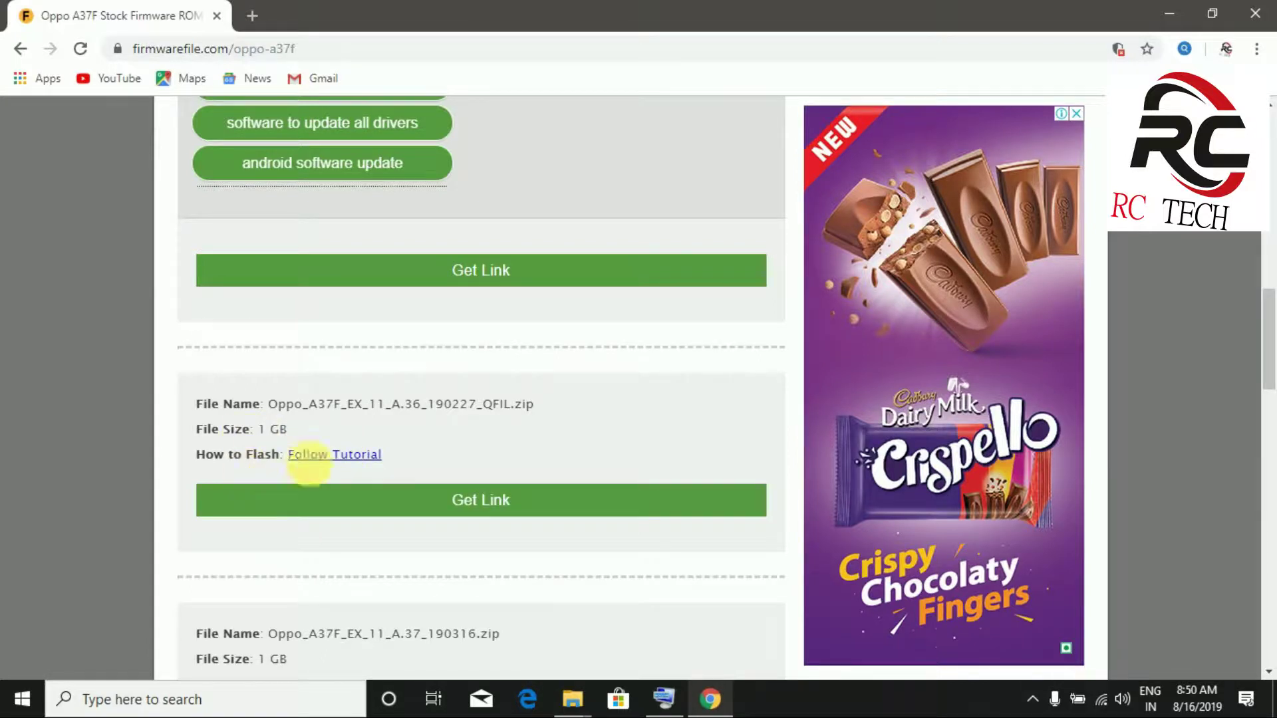
click(333, 455)
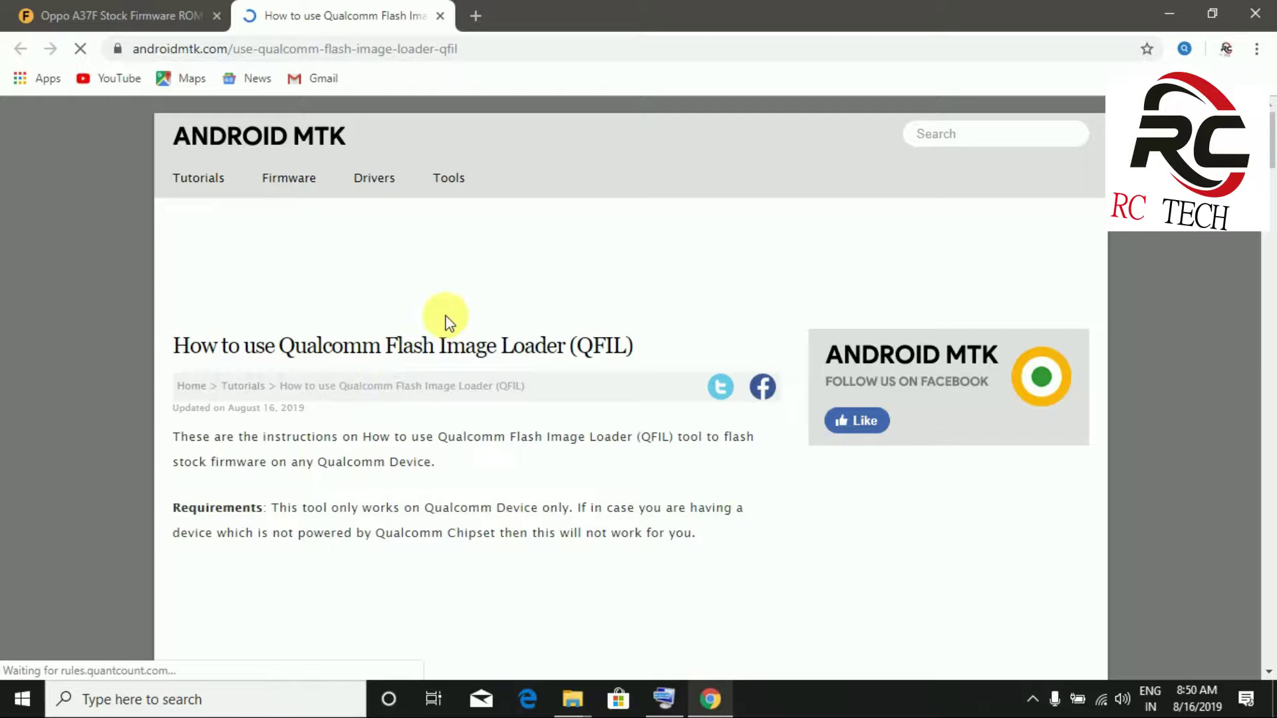
Open the Qualcomm USB Driver download link given in Step 1 of the QFIL tutorial.
scroll(697, 457, down, 5)
scroll(434, 359, down, 4)
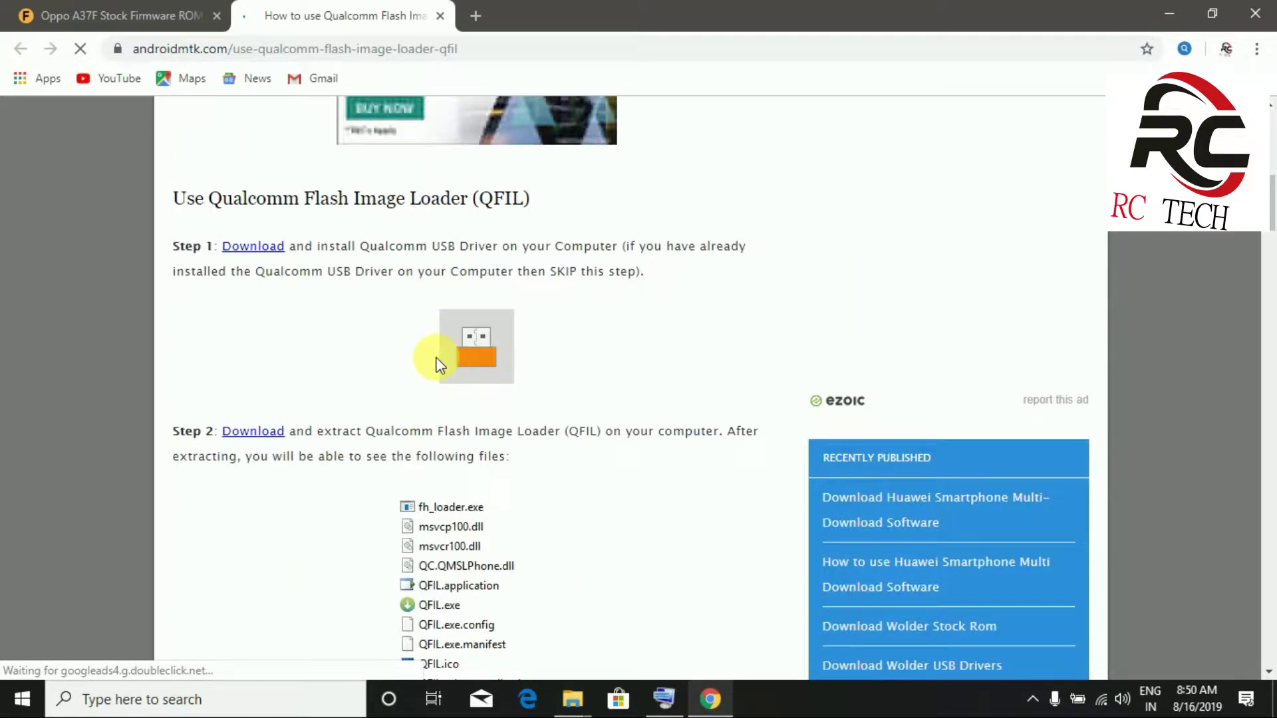
scroll(372, 369, up, 5)
scroll(297, 399, down, 3)
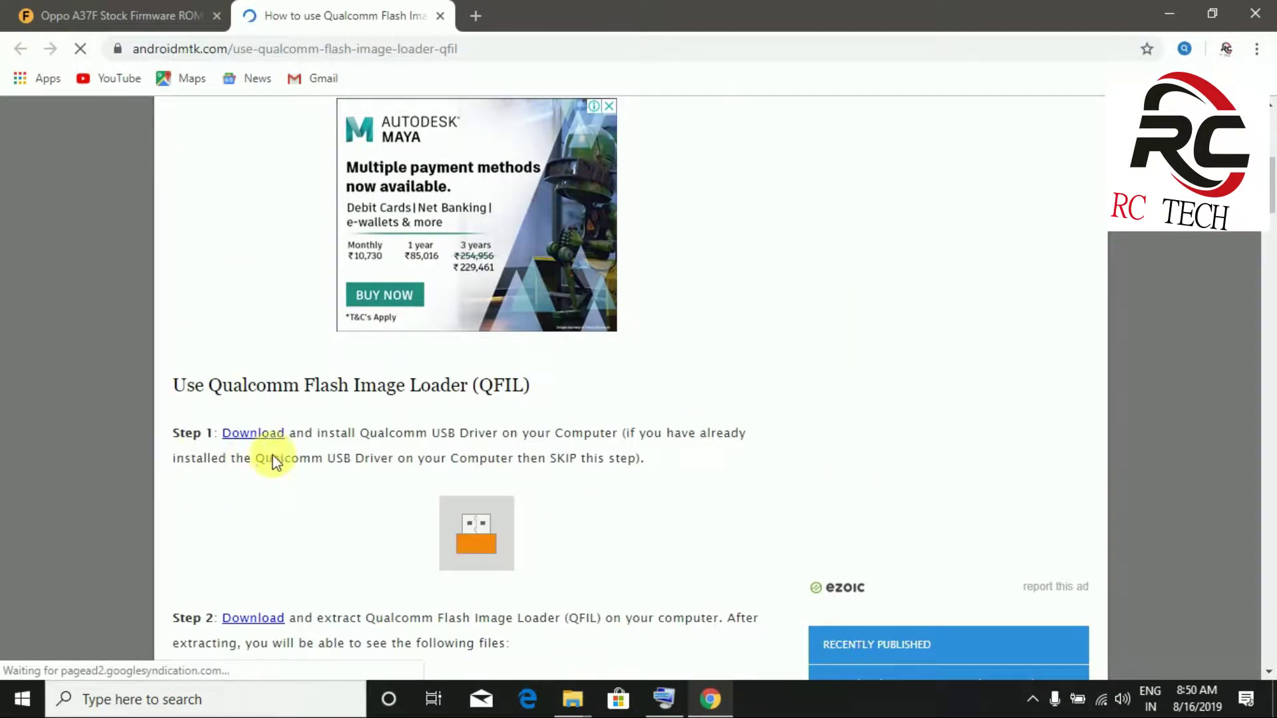
scroll(262, 442, down, 2)
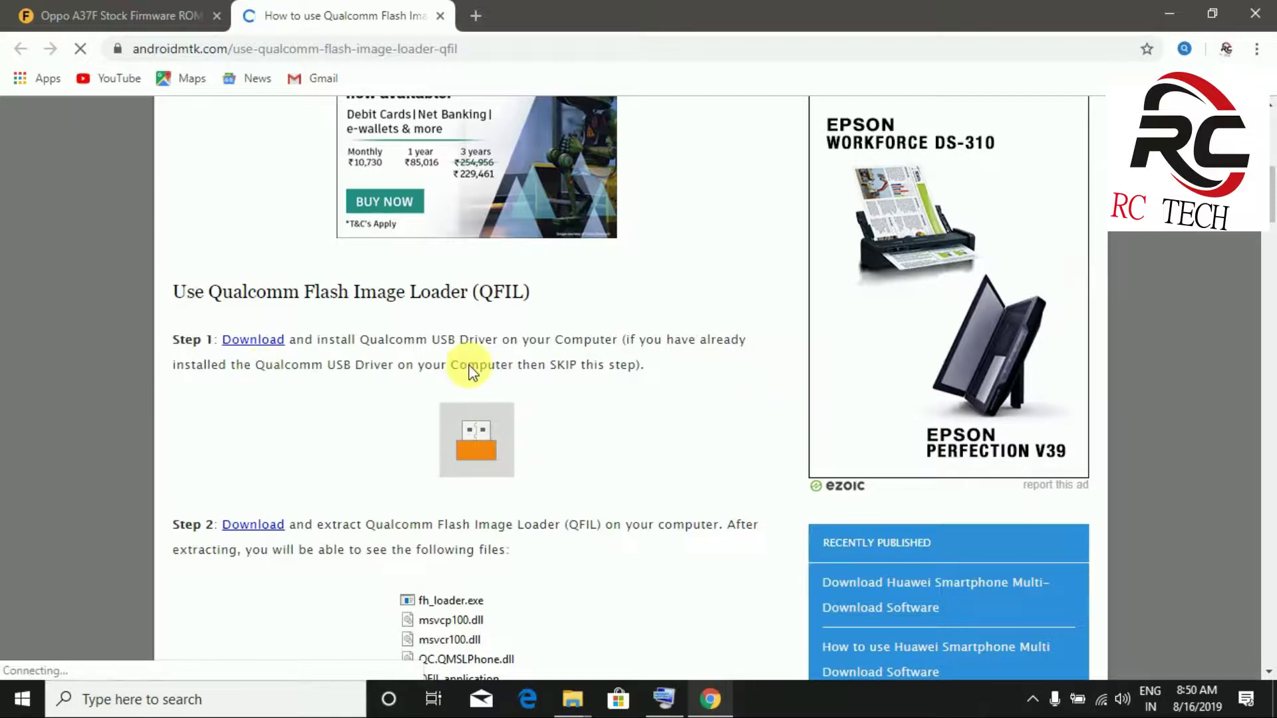
click(256, 340)
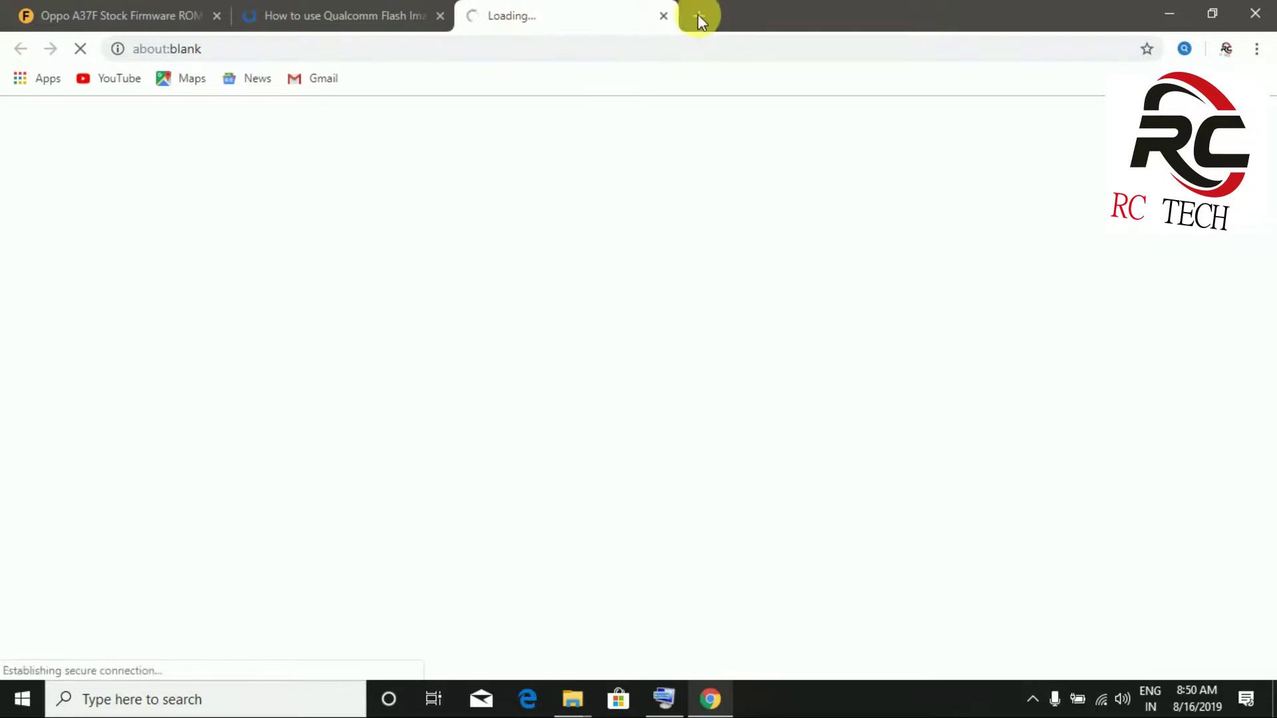
Read through the QFIL tutorial from the Step 2 extraction through locating the firmware in Step 7.
scroll(527, 377, down, 3)
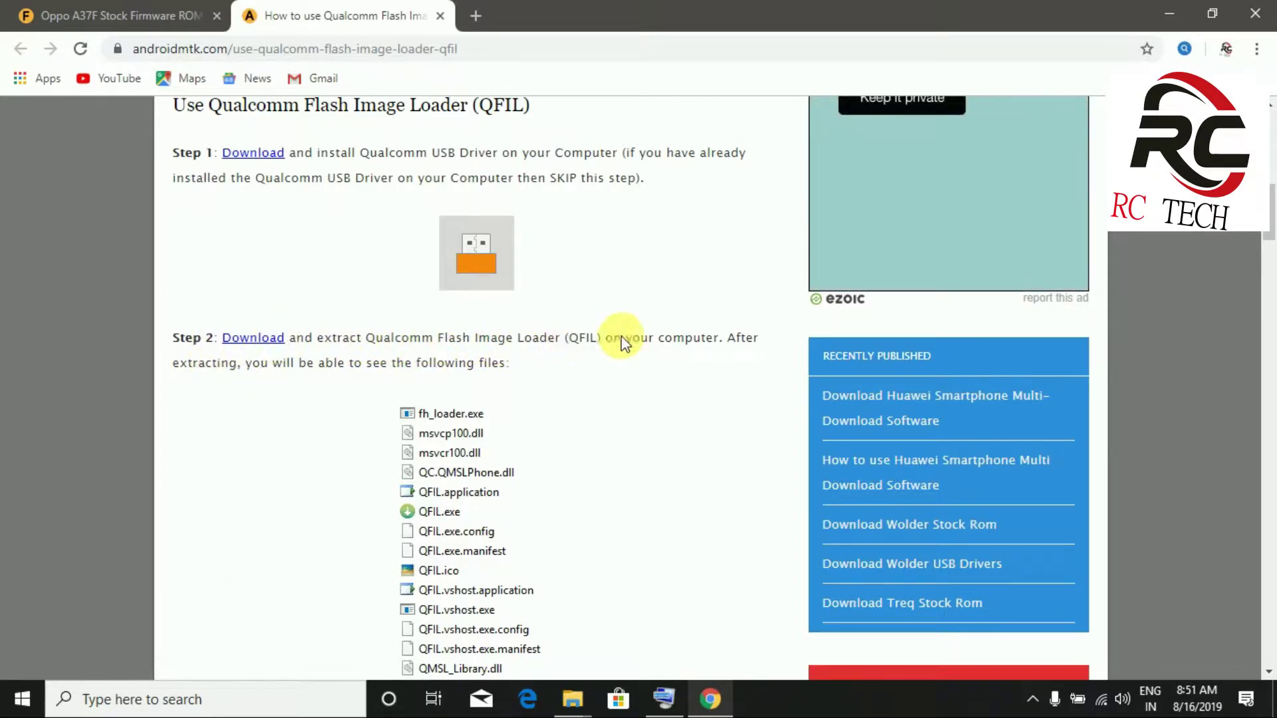
scroll(403, 357, down, 5)
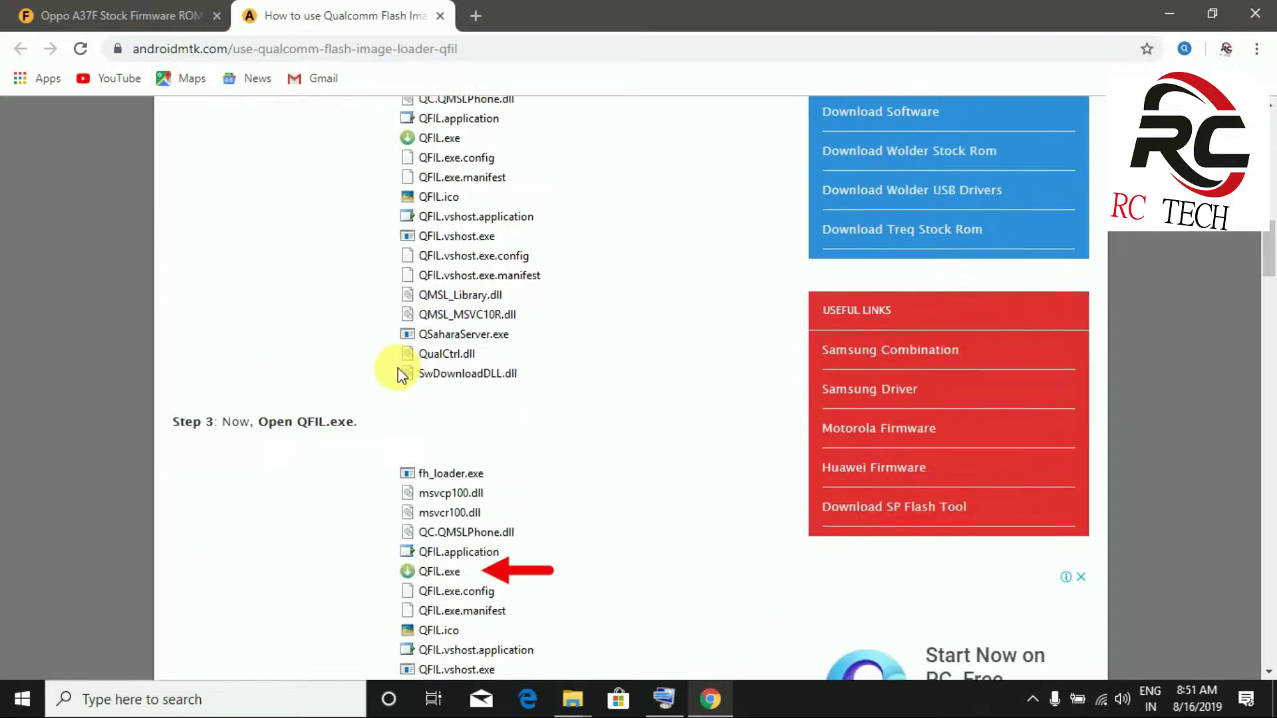
scroll(397, 375, up, 5)
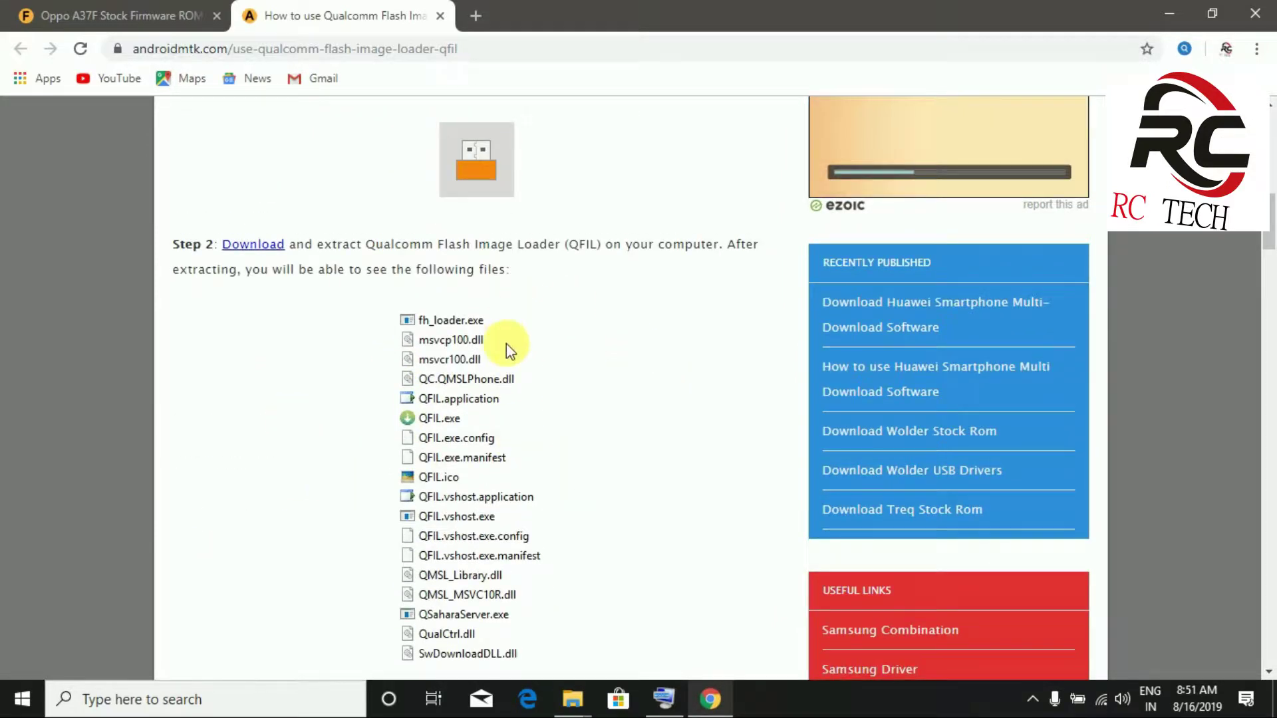
scroll(501, 341, down, 5)
scroll(392, 413, down, 1)
scroll(403, 385, down, 10)
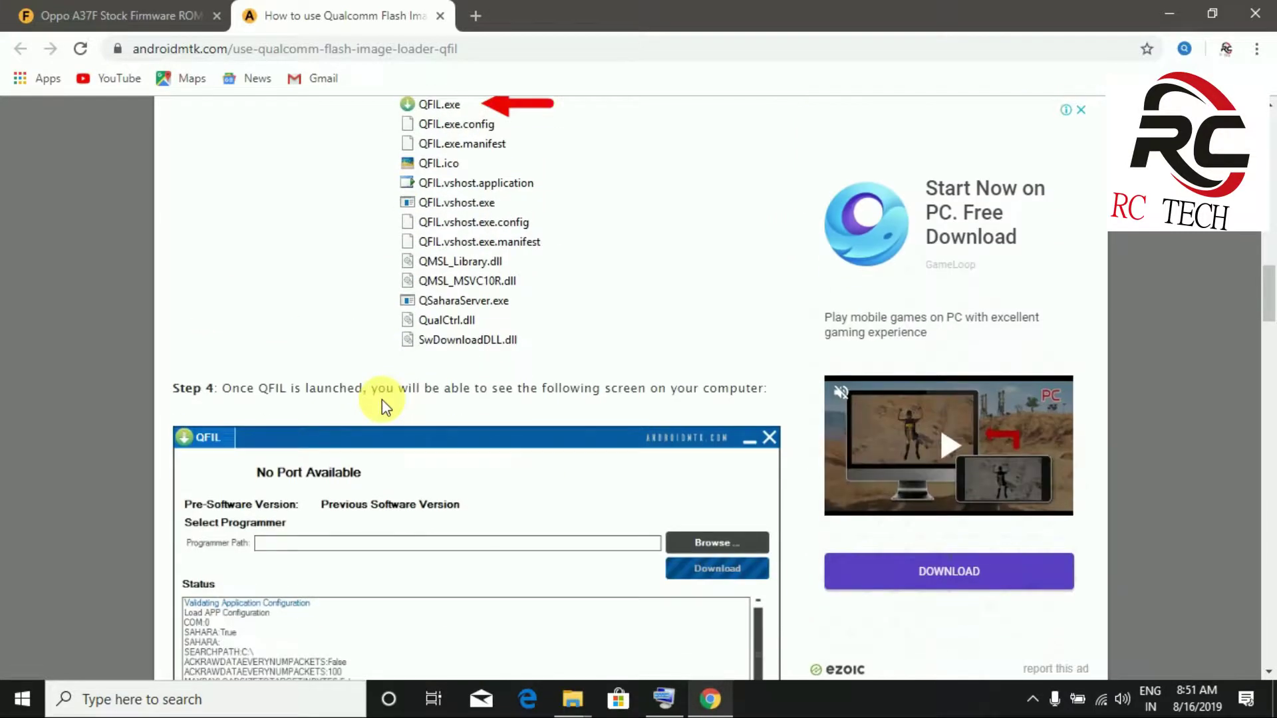
scroll(420, 377, down, 8)
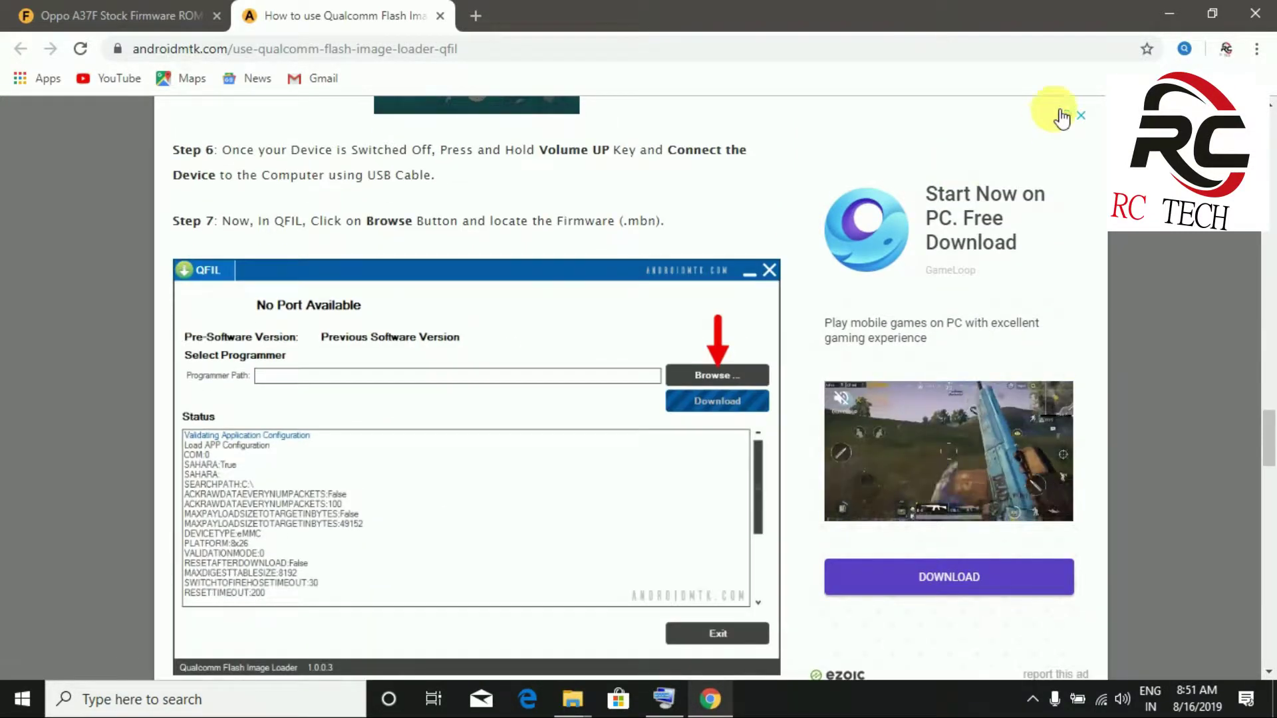
Minimize the browser, open the Downloads folder in File Explorer and look inside the zipped qualcomm_driver_v1.0 archive.
click(1168, 14)
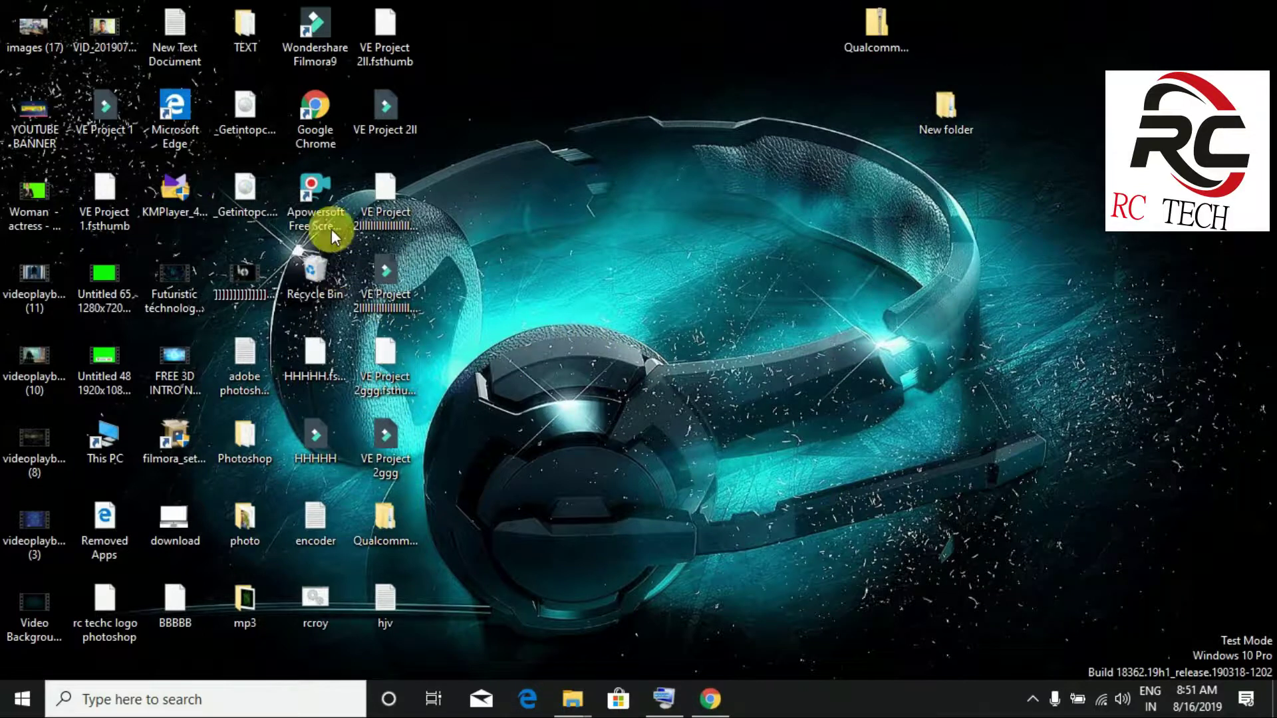
double_click(106, 436)
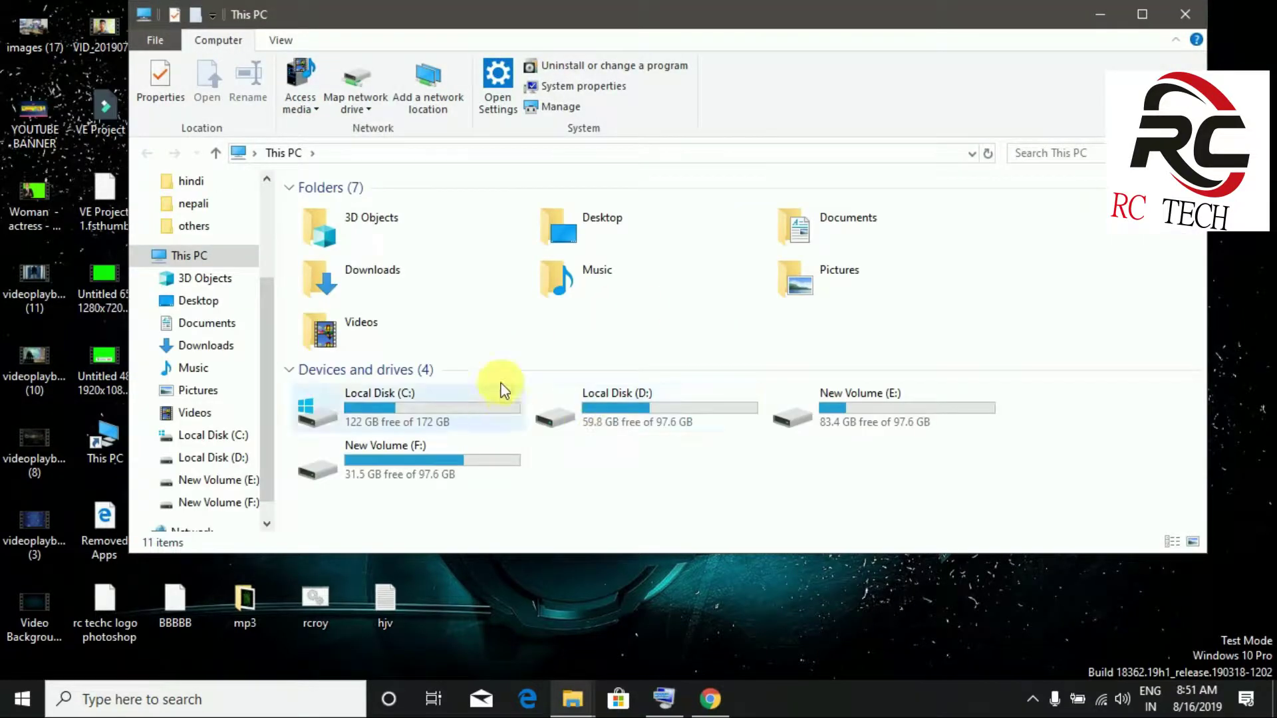
double_click(373, 276)
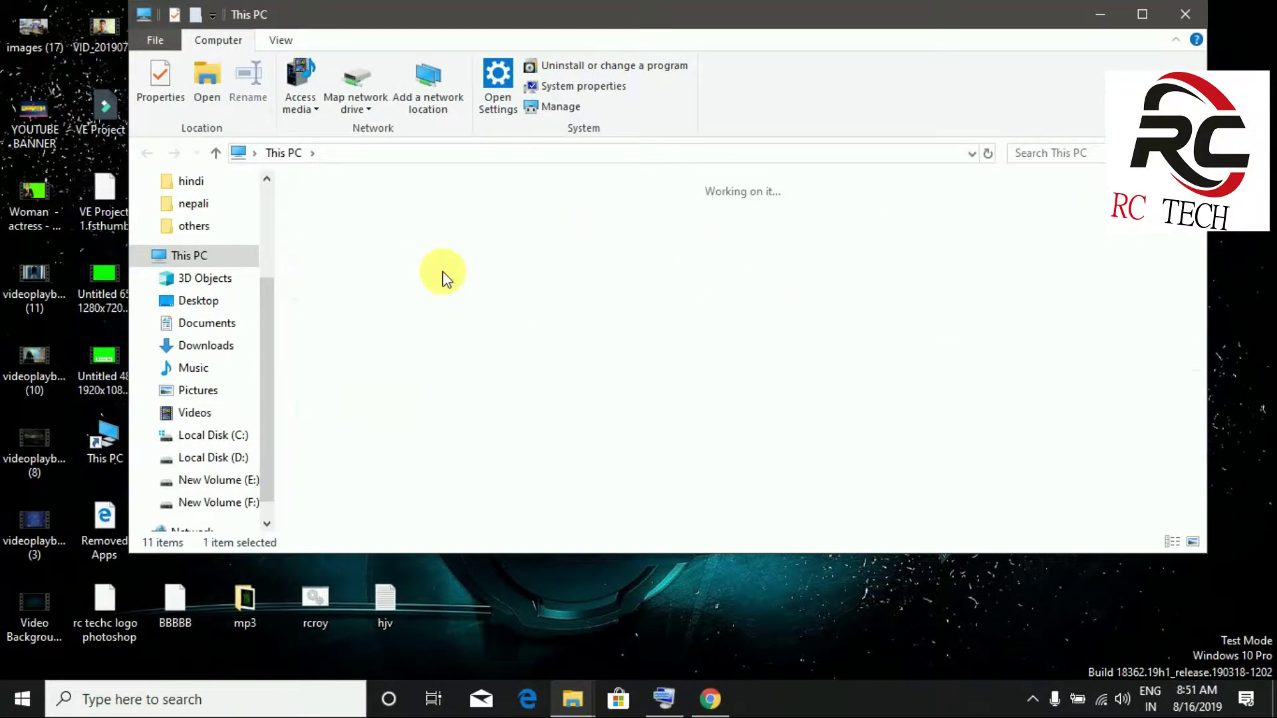
double_click(385, 286)
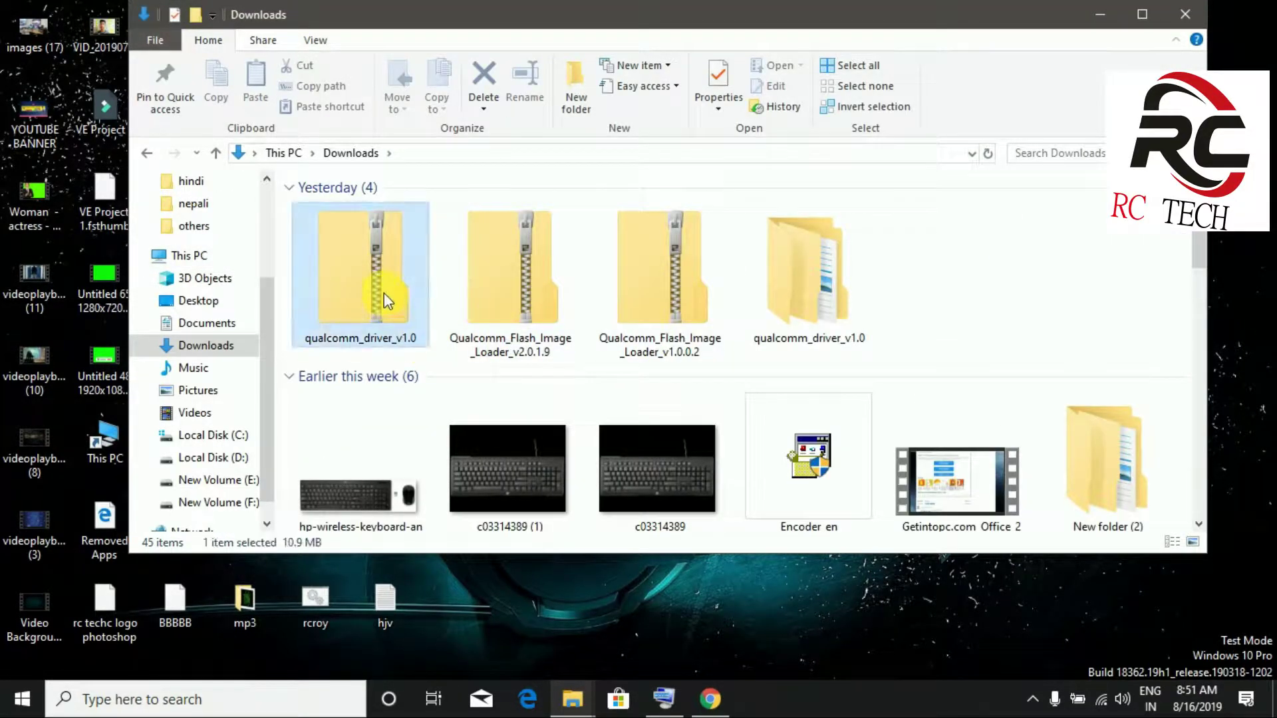
click(147, 153)
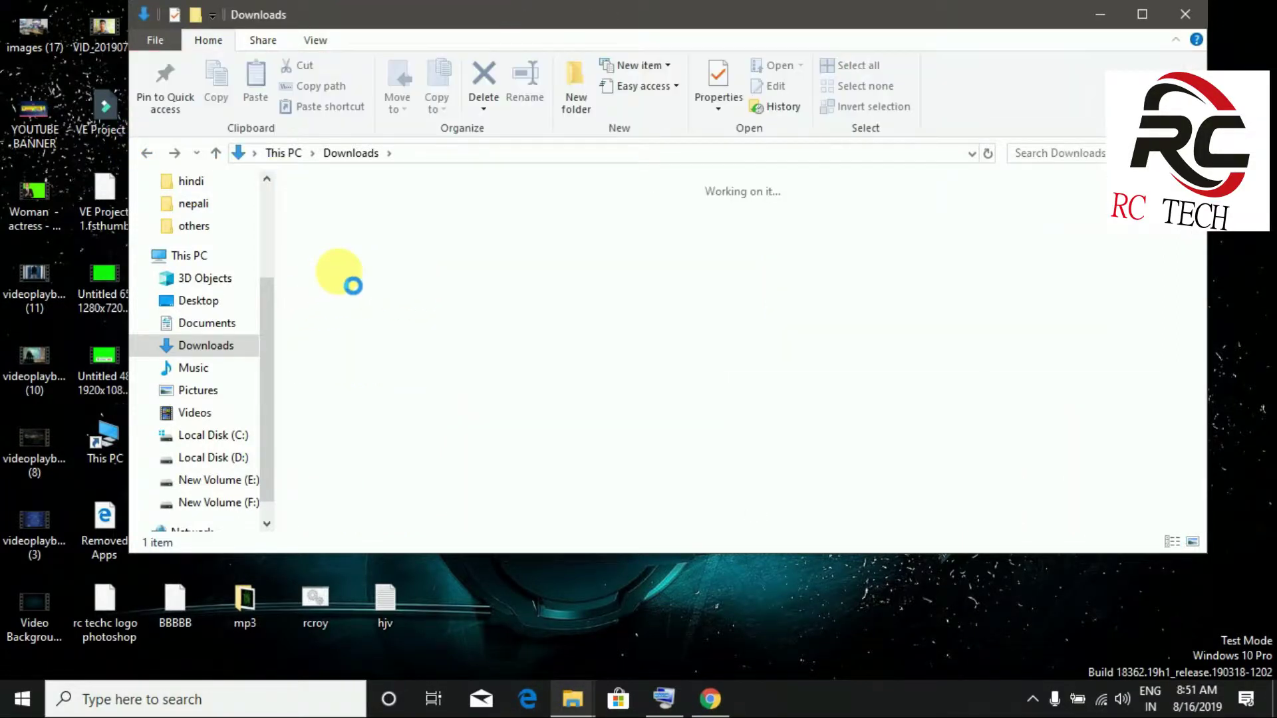
Inspect the extracted qualcomm_driver_v1.0 folder and its inner folder with the Qualcomm USB driver installer, and close the window.
right_click(340, 273)
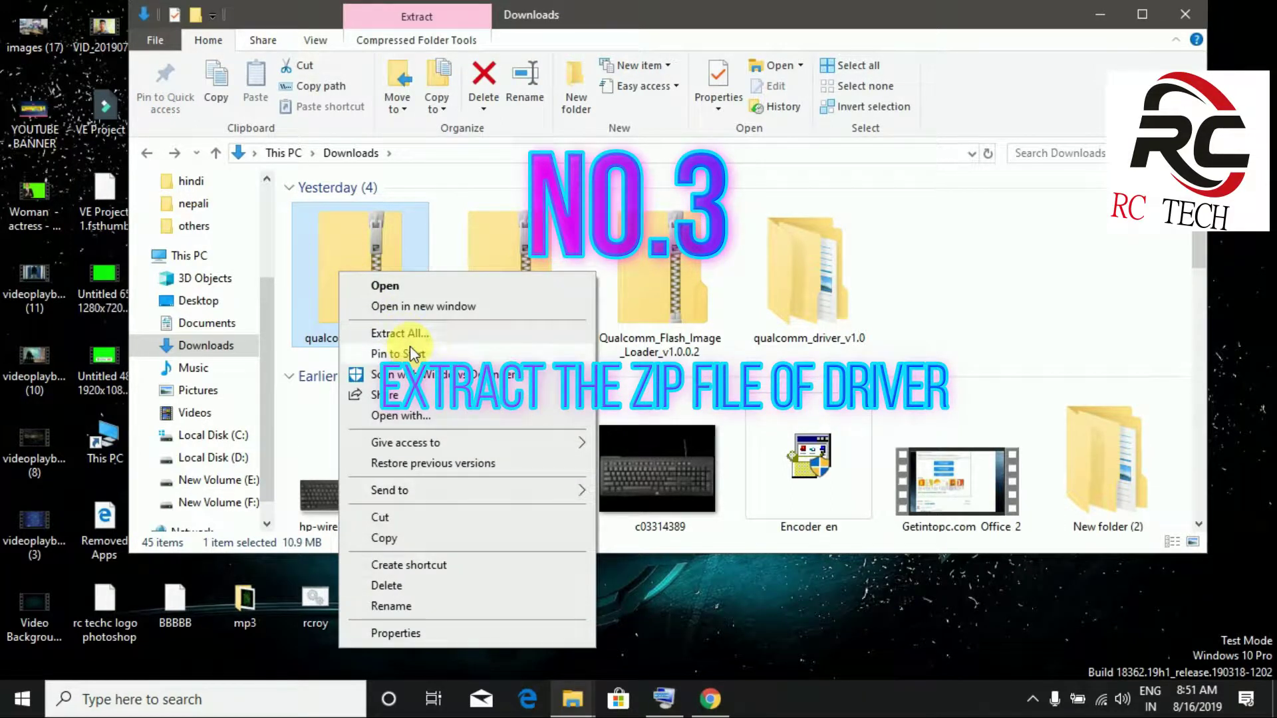
click(1020, 265)
drag(981, 290, 828, 326)
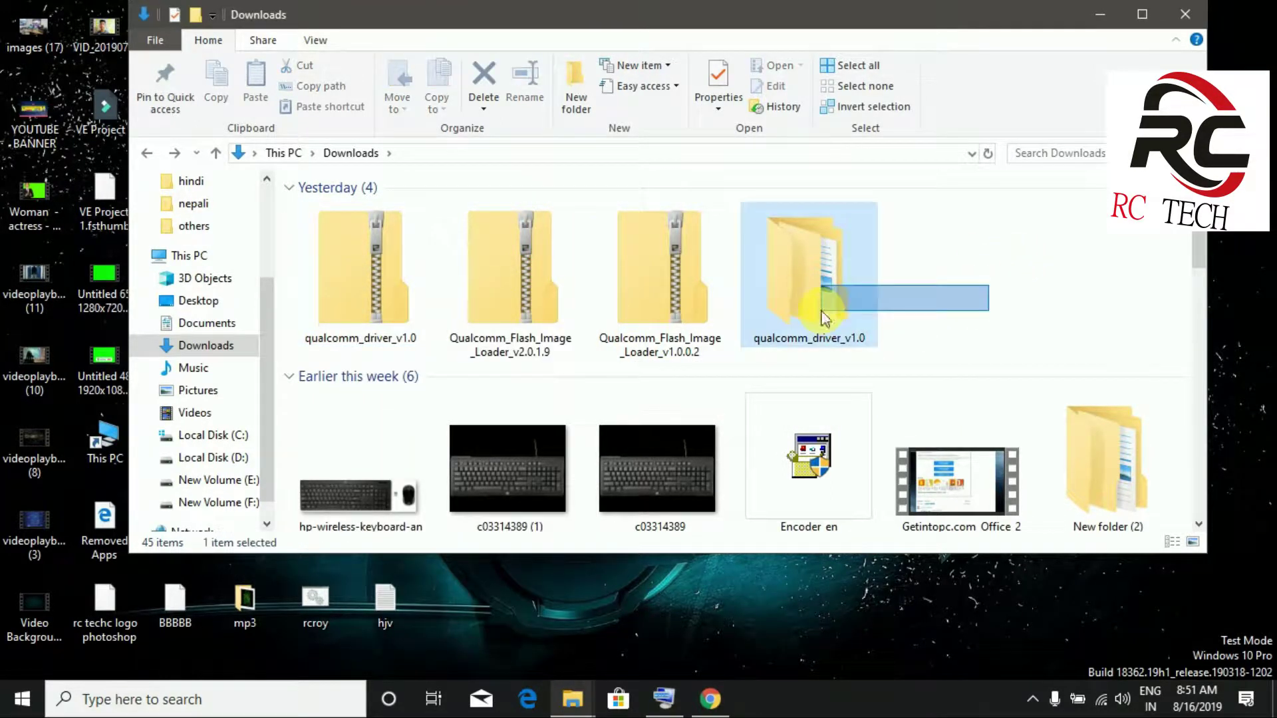
double_click(838, 301)
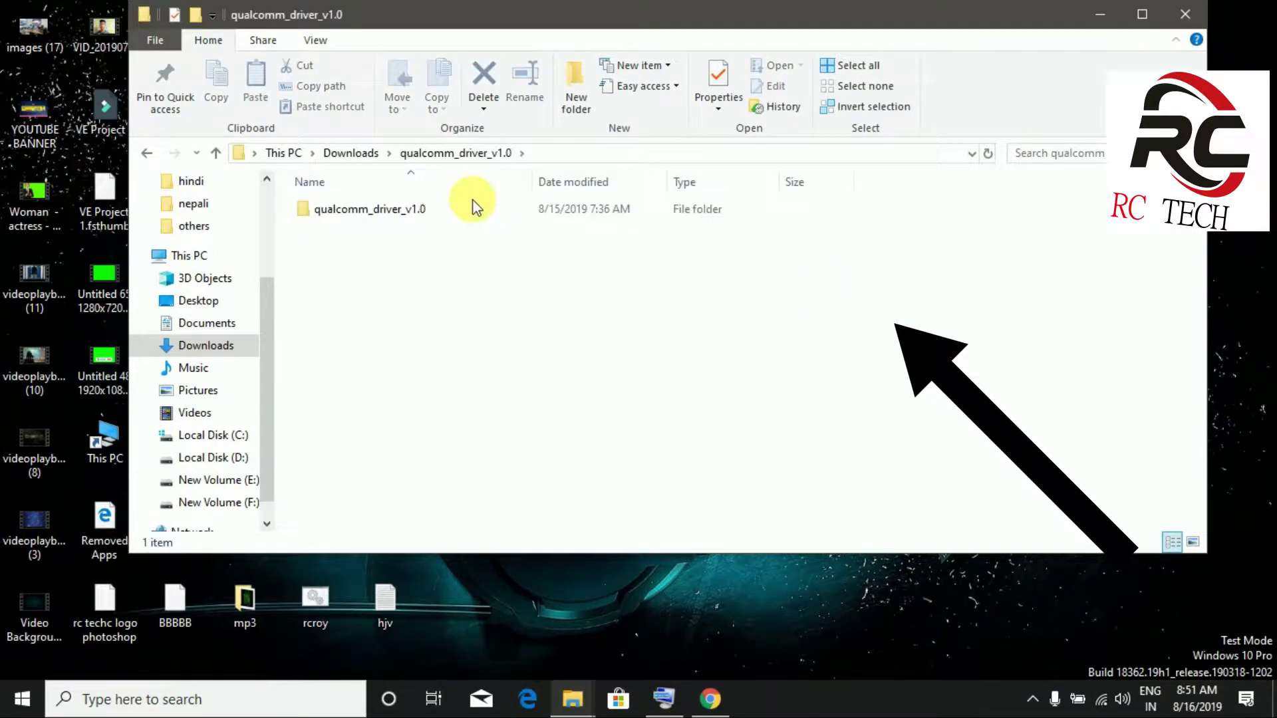
click(460, 210)
double_click(471, 218)
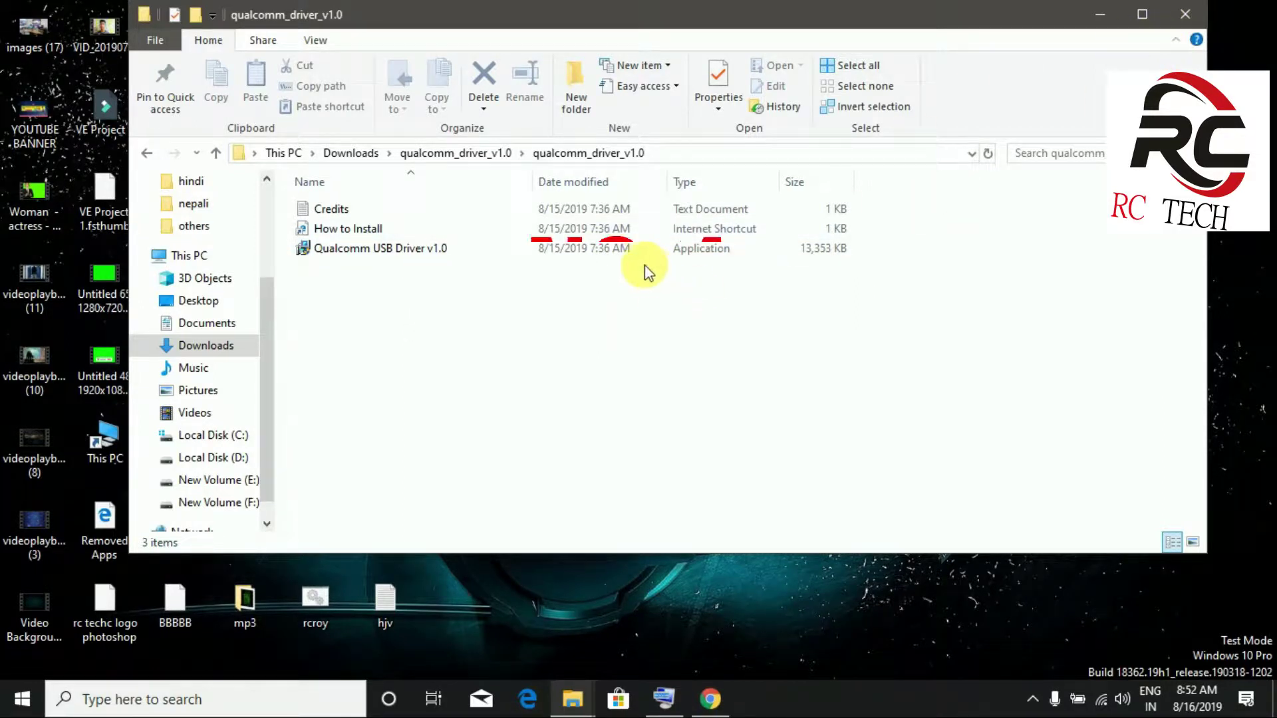
click(1185, 13)
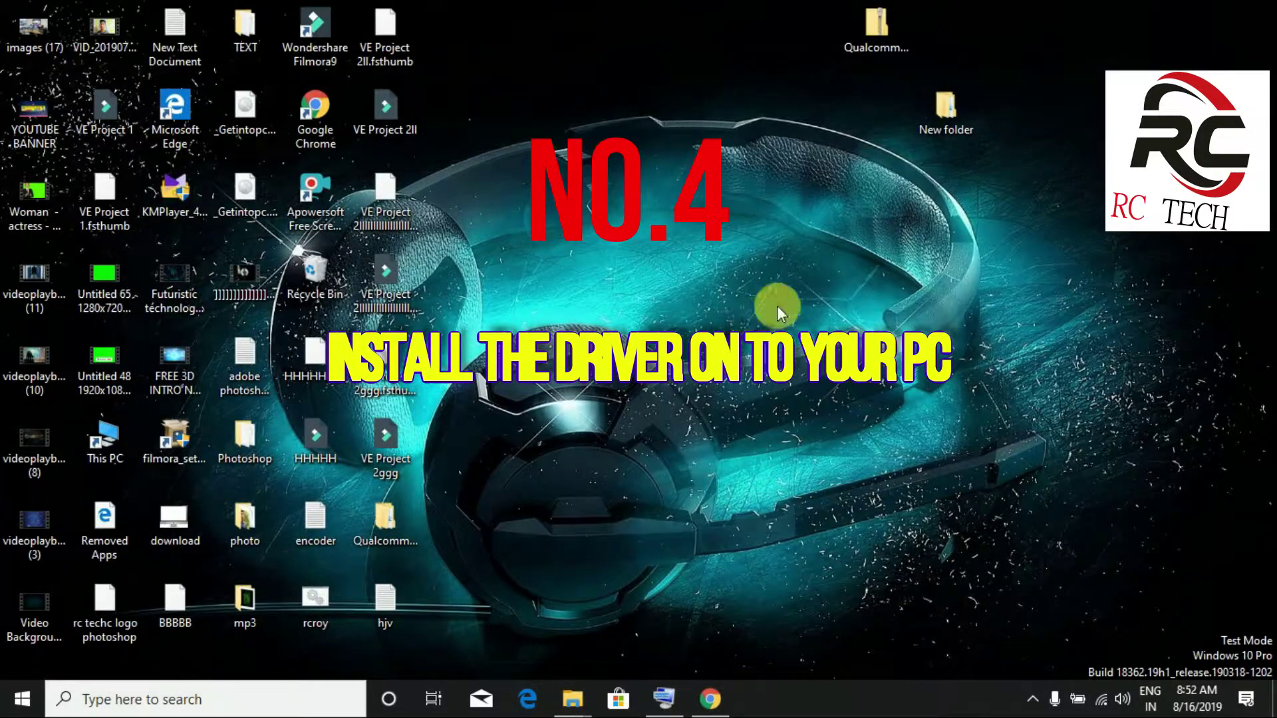
Open New folder on the desktop and sort its contents by name in descending order.
double_click(946, 107)
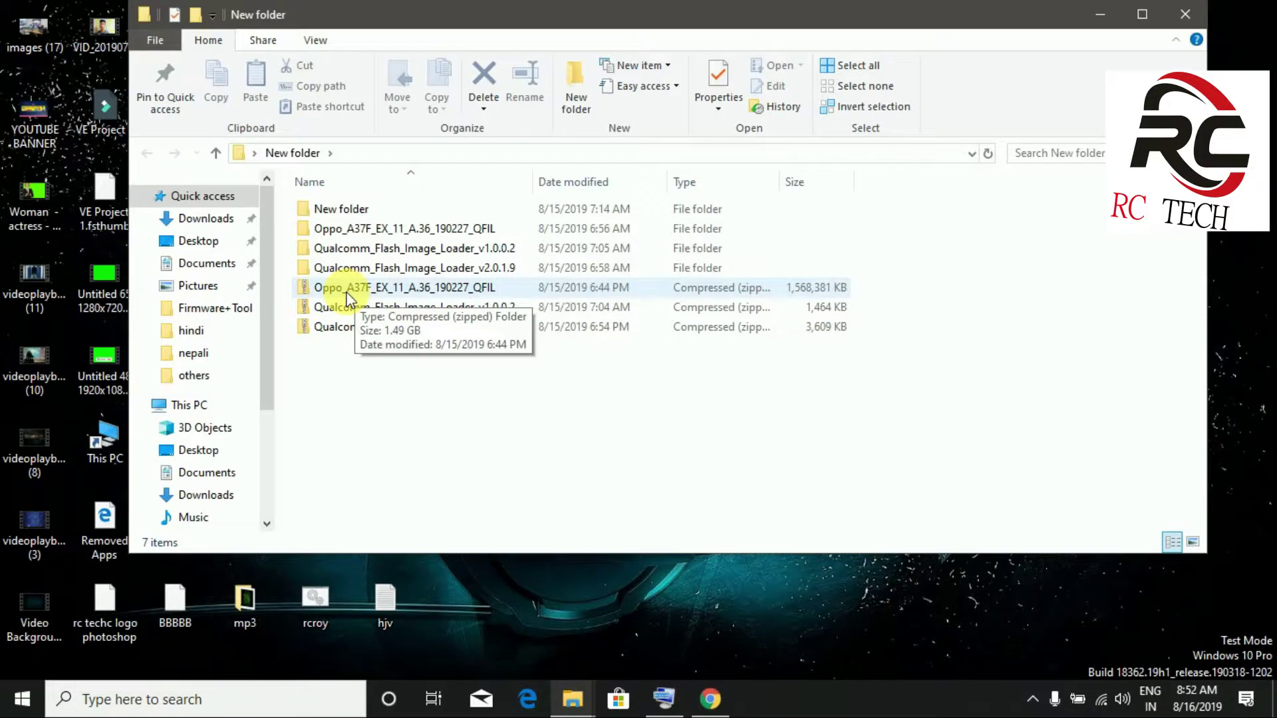
click(384, 295)
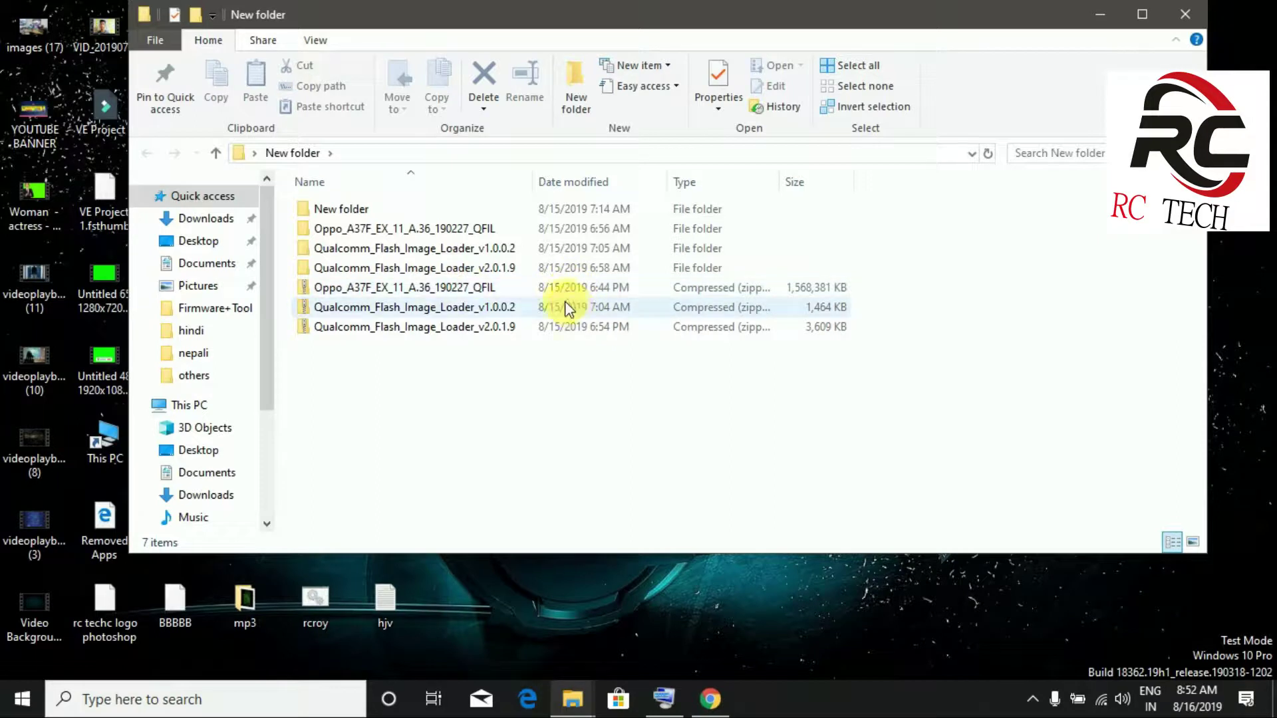
click(496, 307)
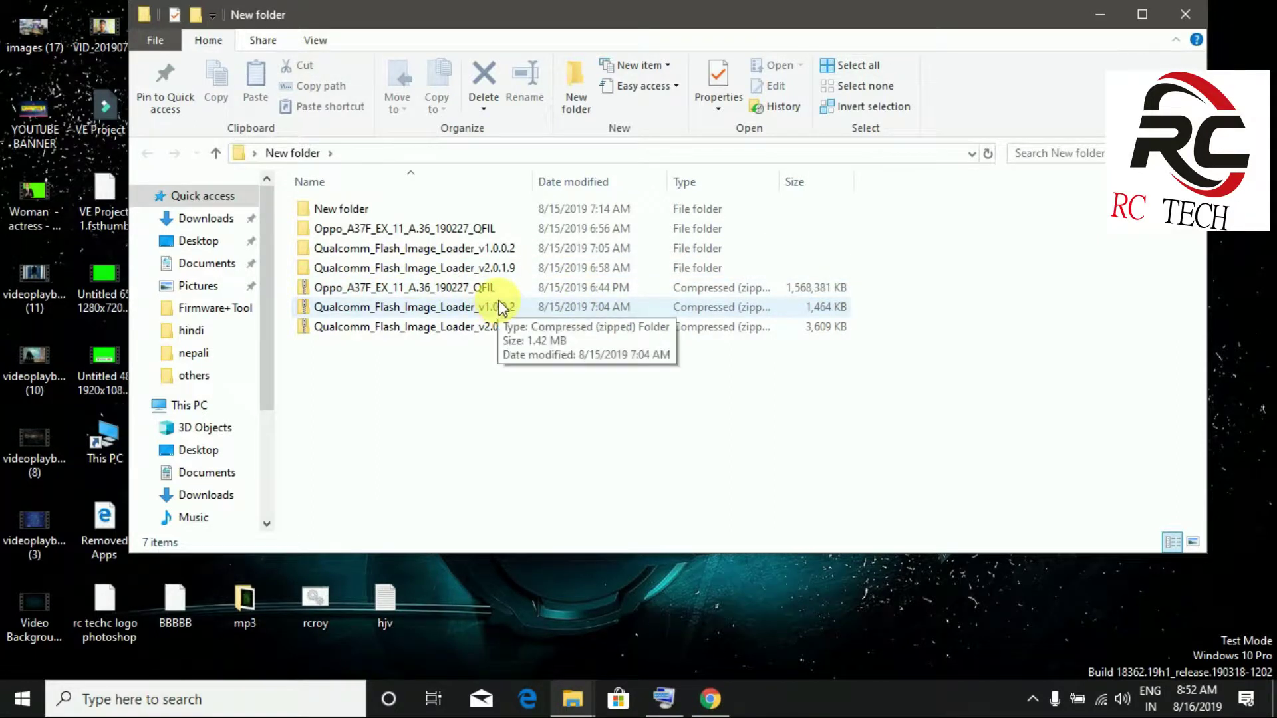
right_click(449, 290)
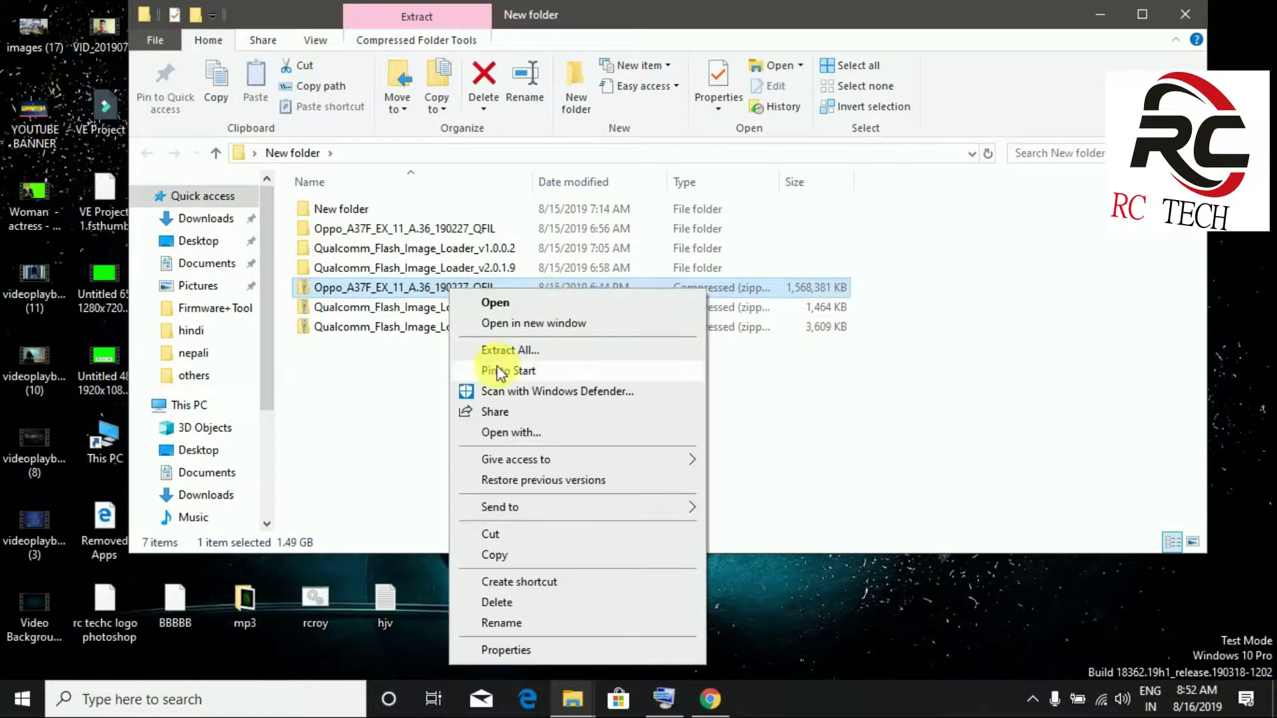
click(454, 171)
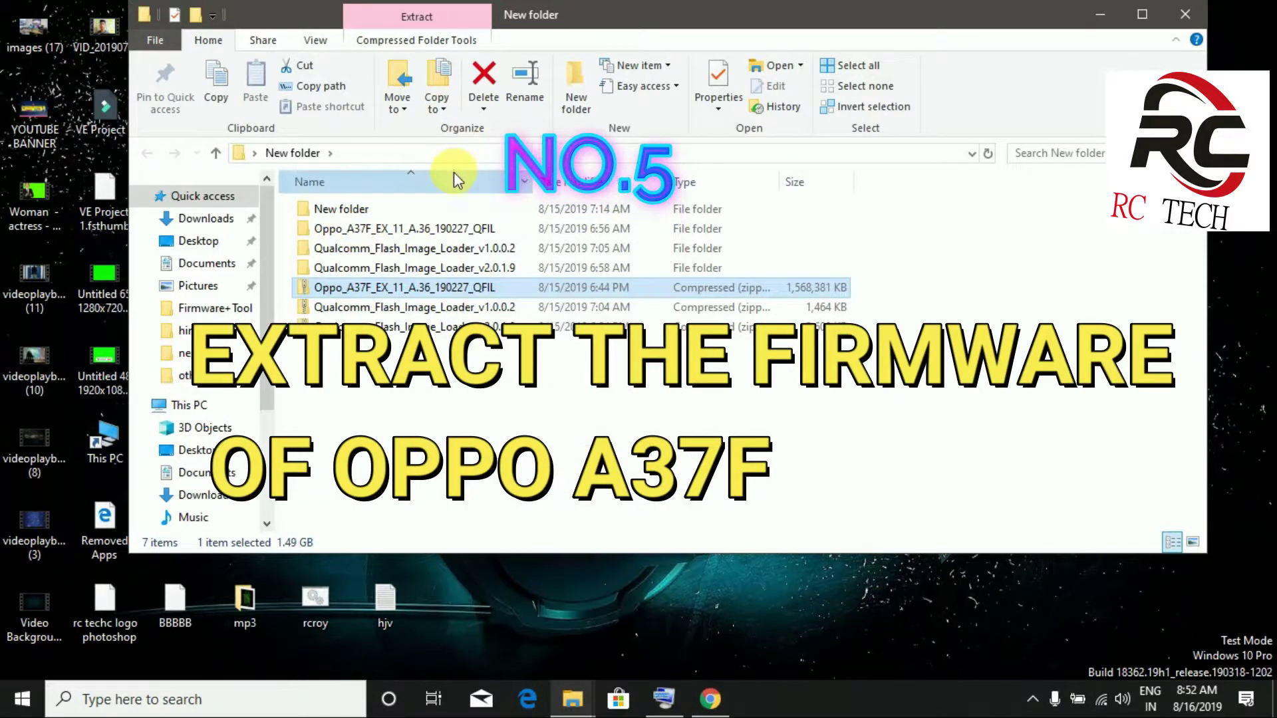
click(453, 171)
Open the extracted Oppo_A37F_EX_11_A.36_190227_QFIL folder and its nested folder of the same name, and check the Driver subfolder.
double_click(430, 308)
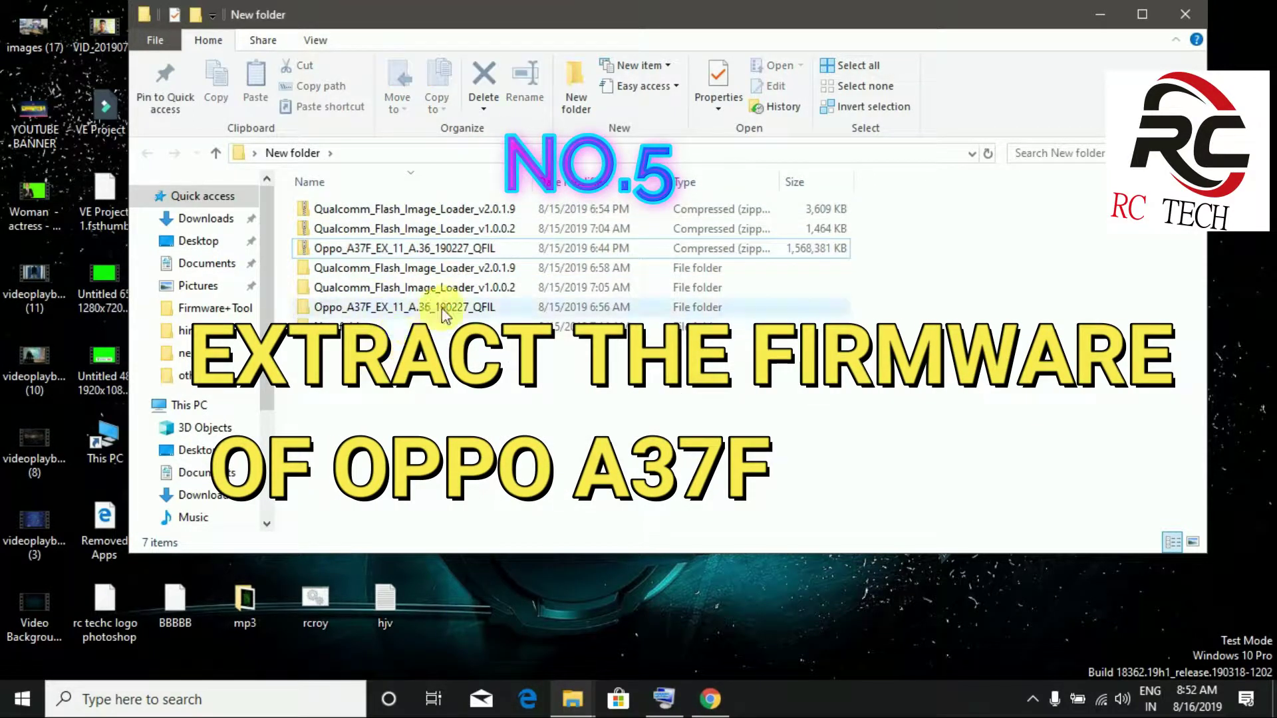
double_click(384, 210)
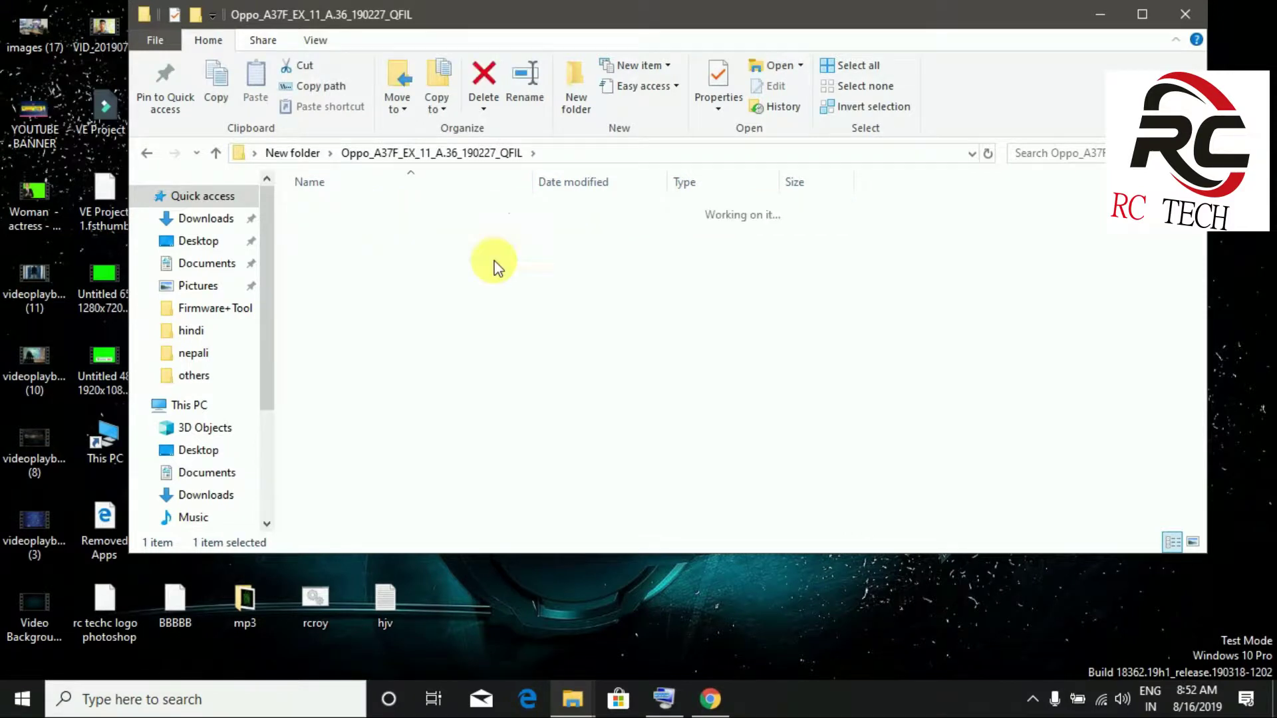
click(521, 229)
double_click(347, 206)
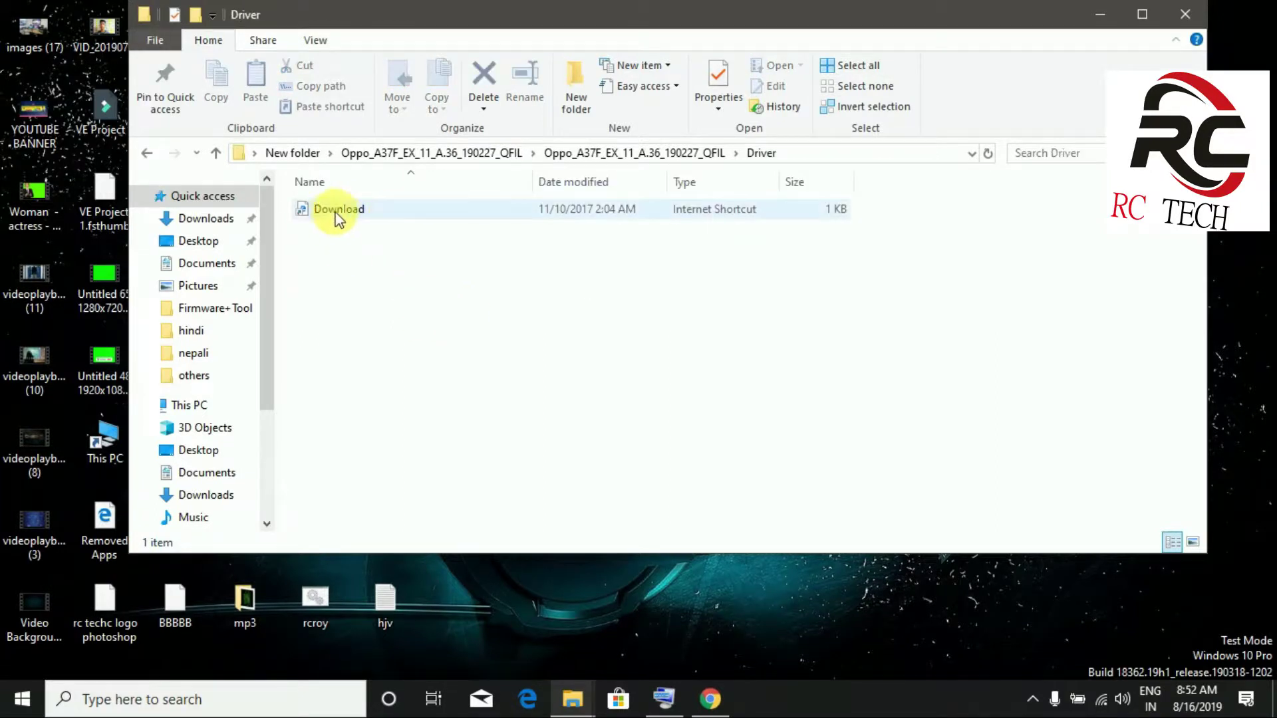
click(147, 153)
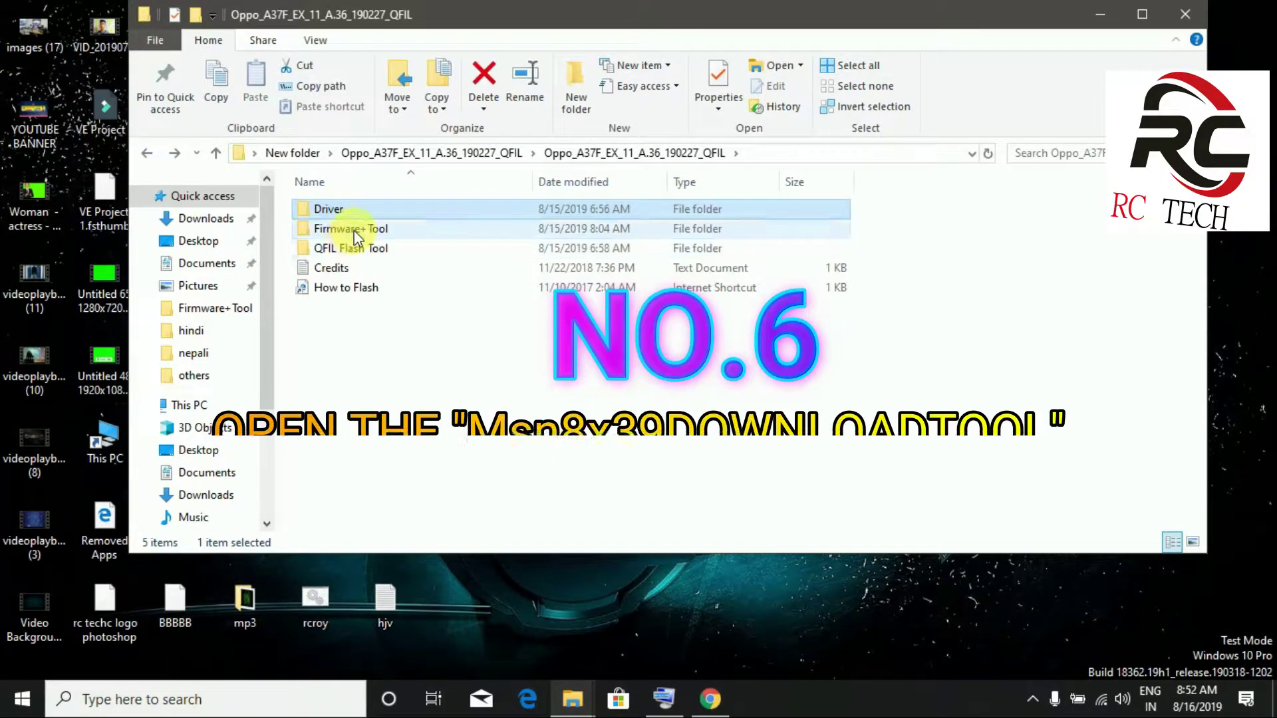
Open the Firmware+Tool folder and launch the Msm8x39DownloadTool application.
double_click(357, 229)
scroll(372, 299, down, 6)
scroll(383, 346, up, 3)
scroll(396, 334, down, 5)
scroll(397, 334, up, 4)
scroll(463, 284, up, 3)
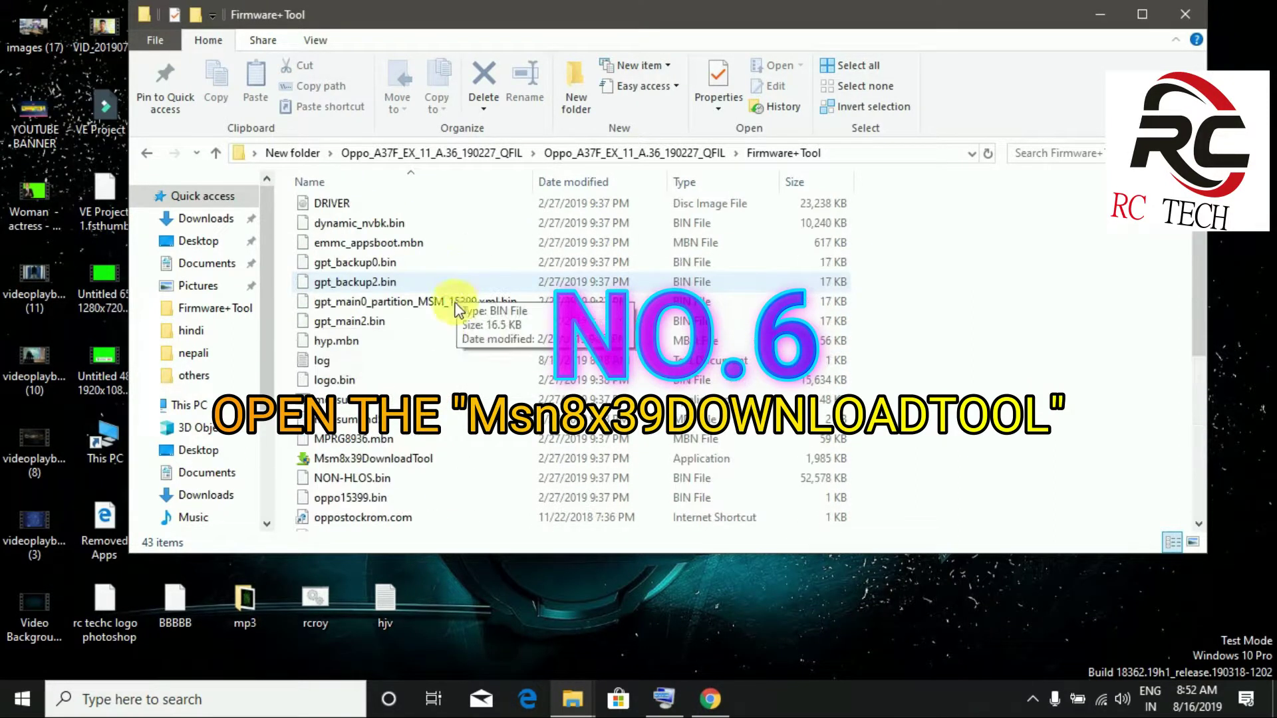
scroll(463, 284, down, 7)
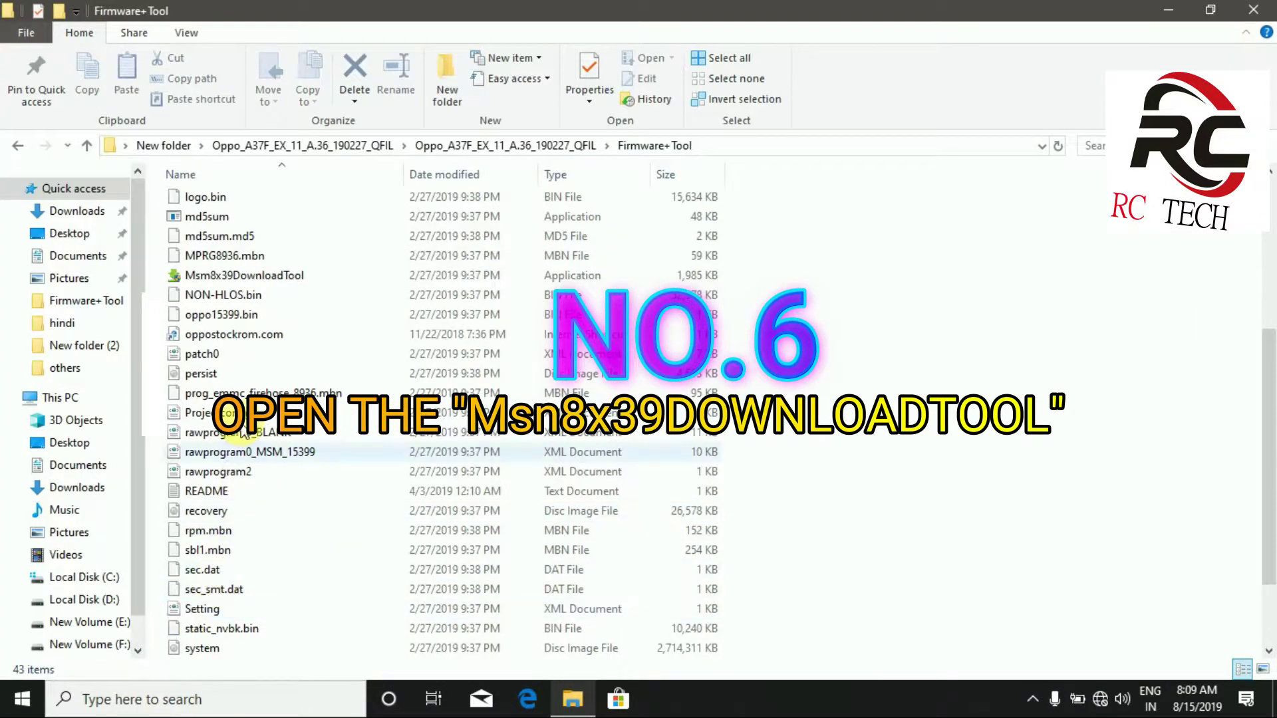
double_click(309, 275)
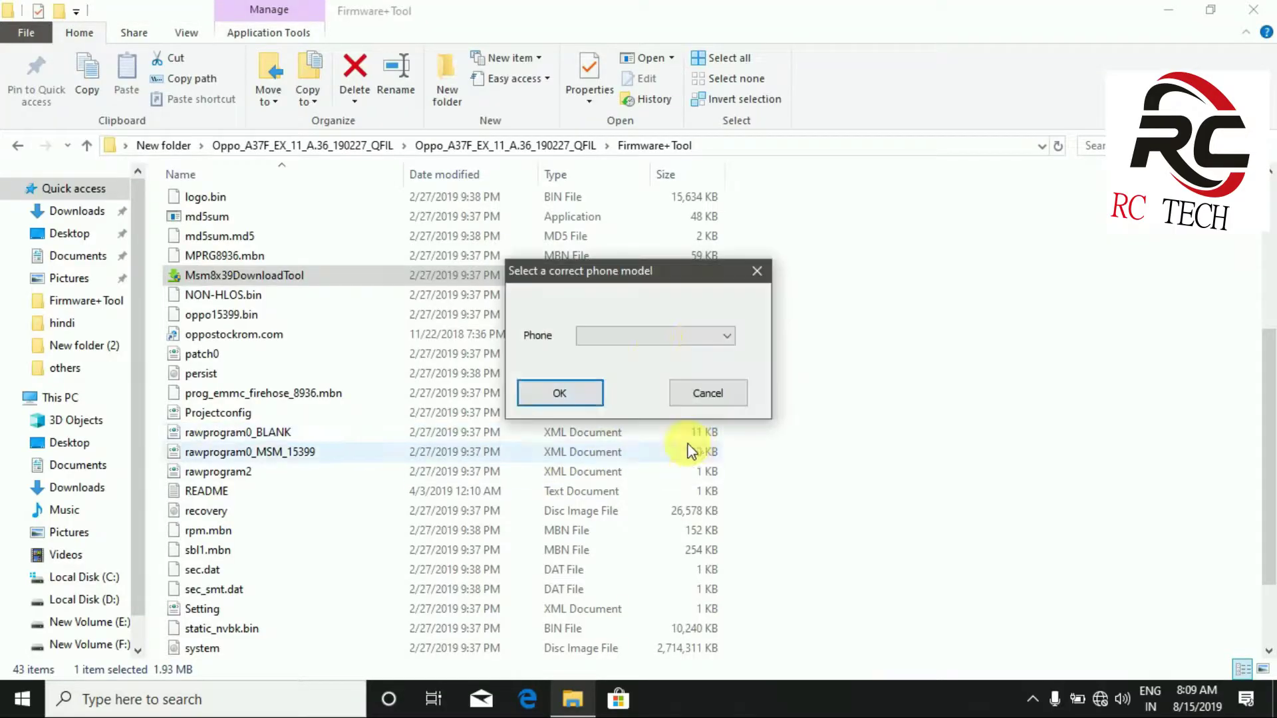
Select 15399 as the phone model and confirm it to enter the download tool.
click(664, 338)
click(595, 547)
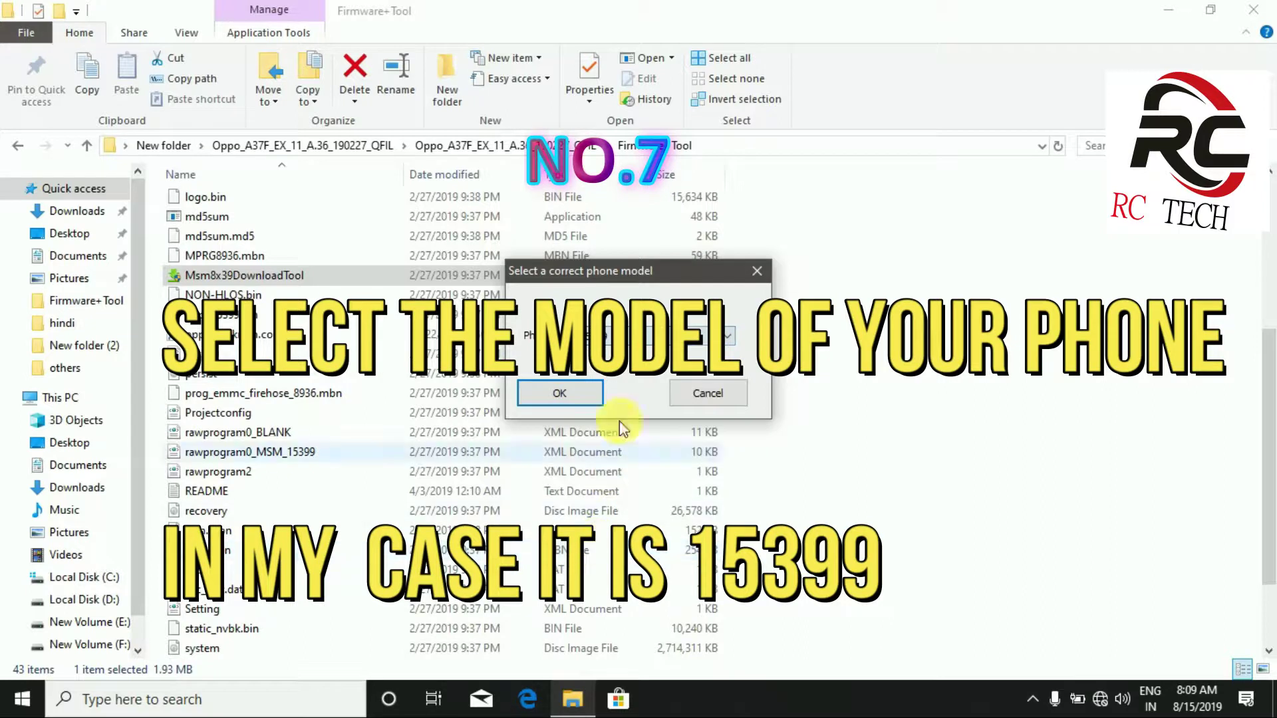
click(664, 338)
click(595, 547)
click(567, 401)
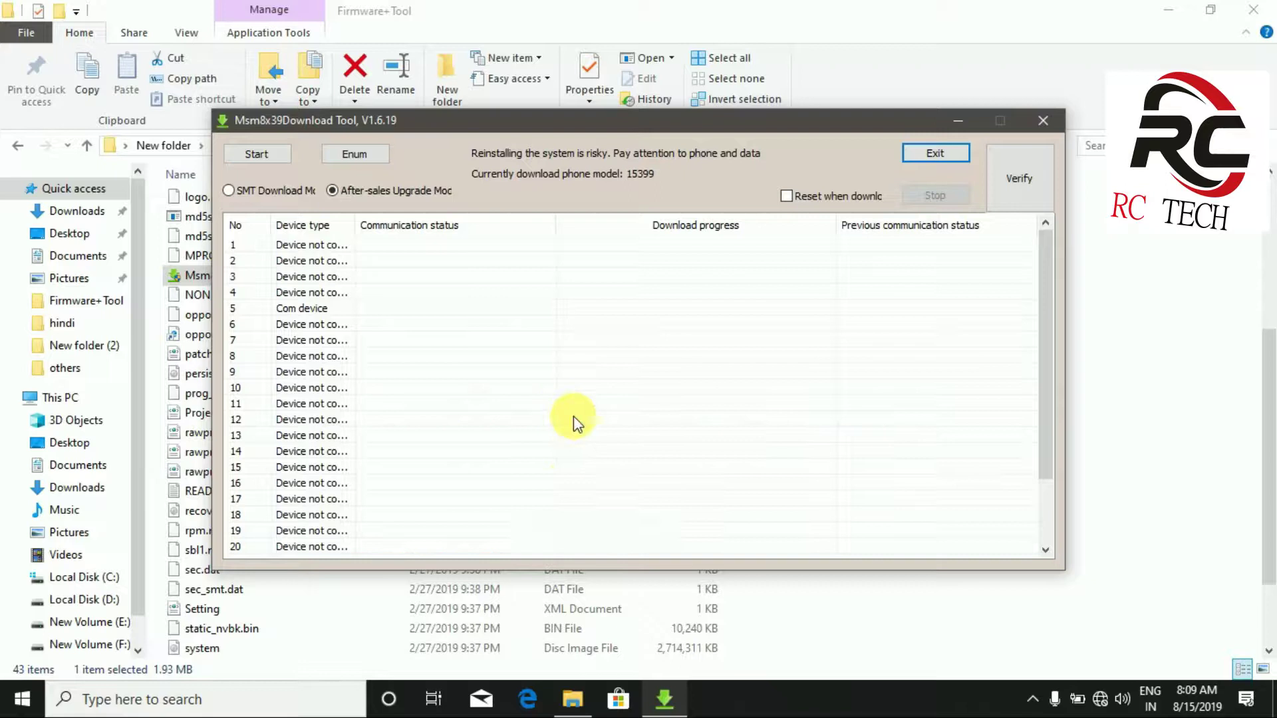
Run the firmware file verification, start flashing the connected phone, and accept the verification result.
click(1024, 178)
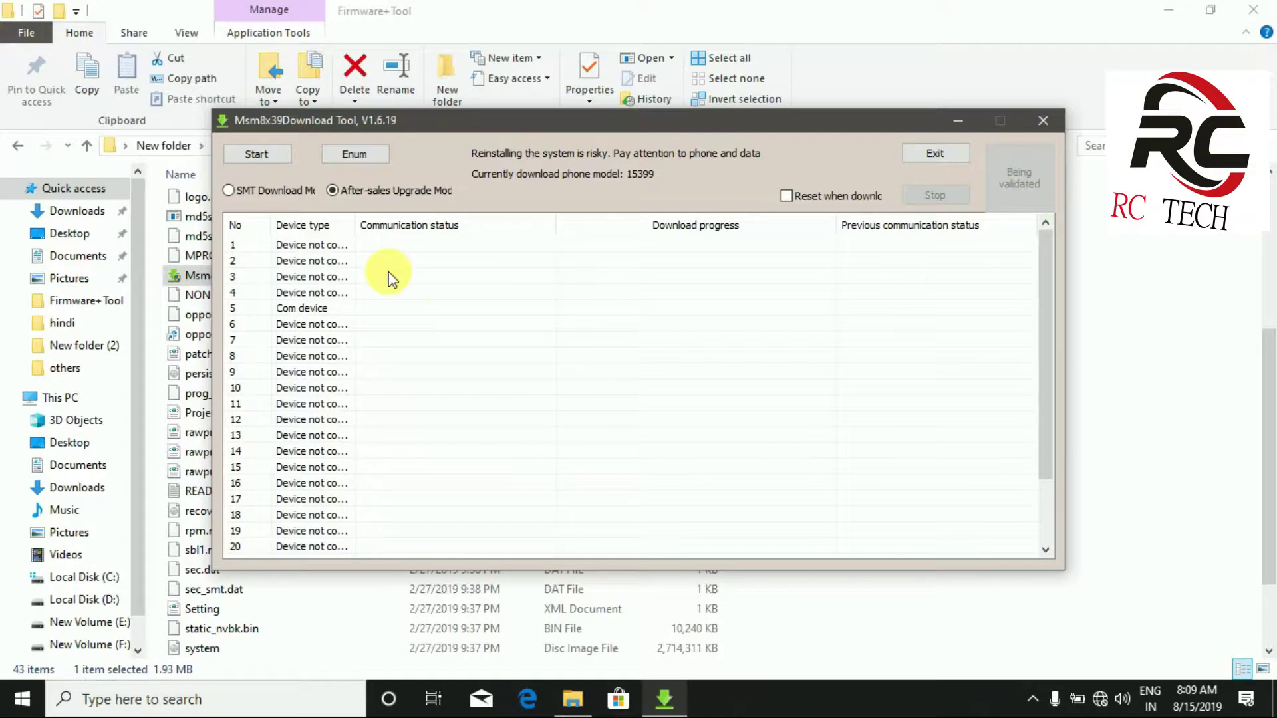
click(267, 160)
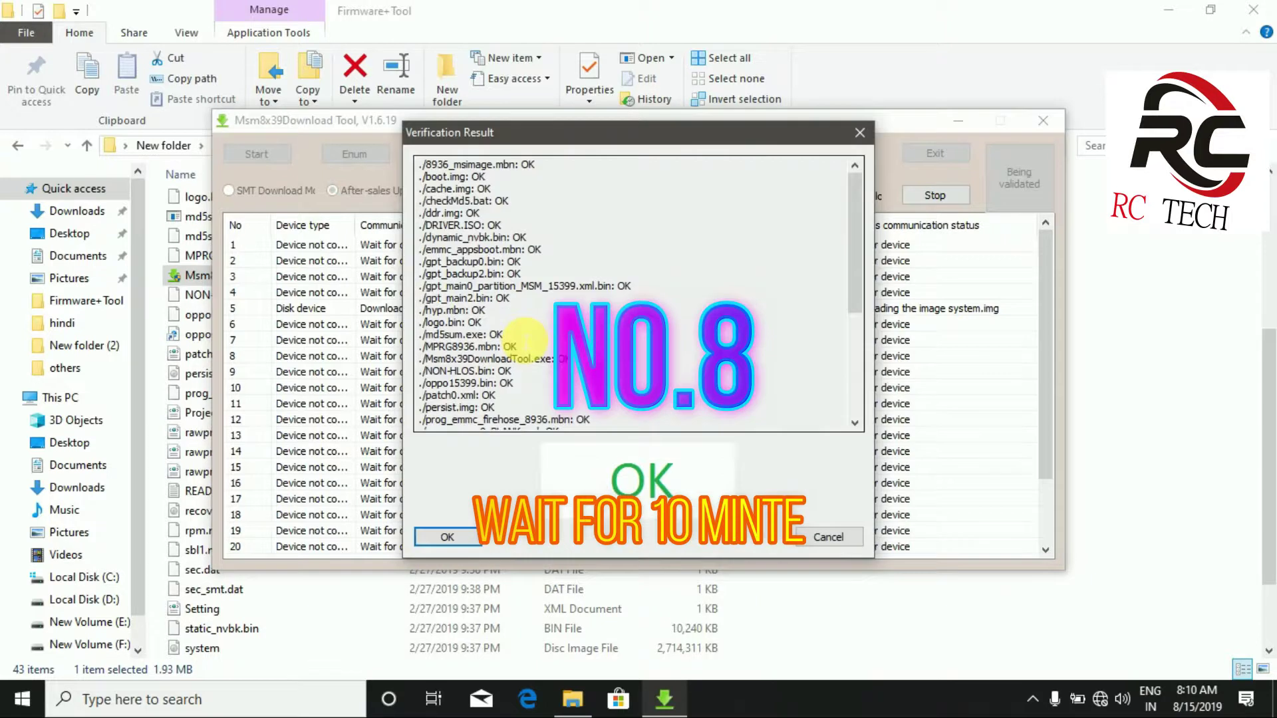
key(Return)
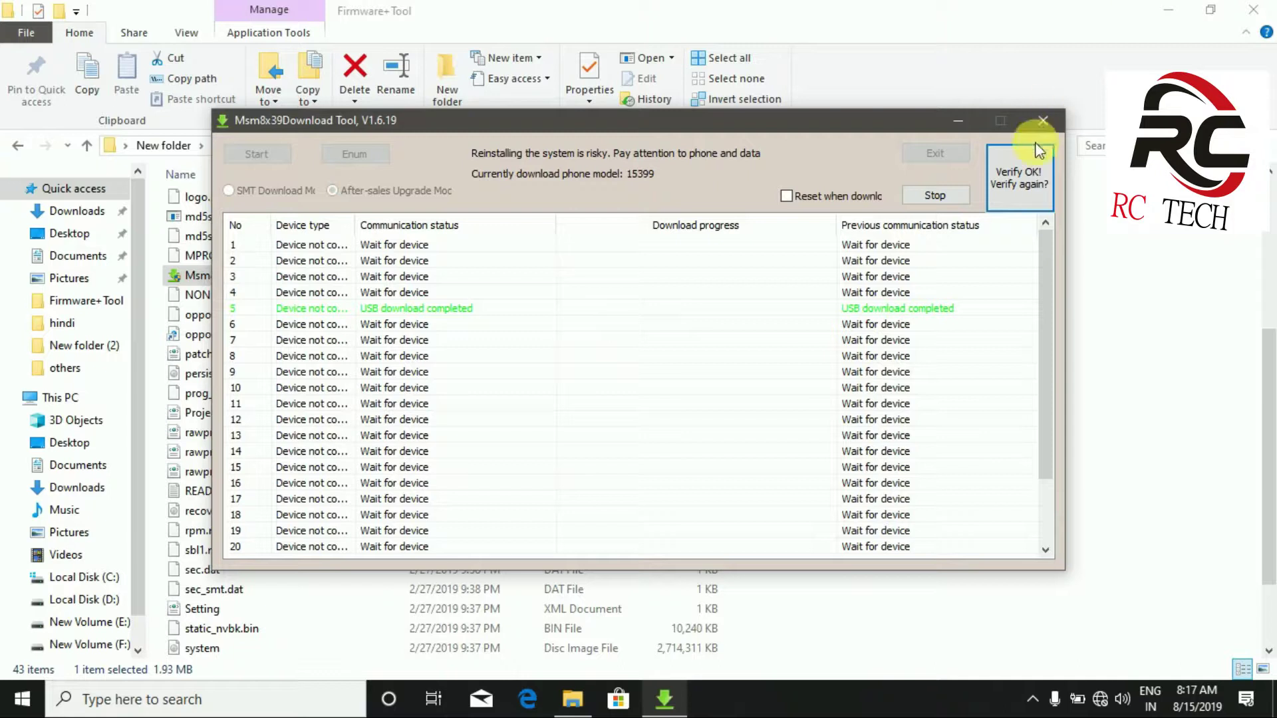
Try to close the download tool but decline the exit, select device row 5, and stop the download process.
click(1043, 120)
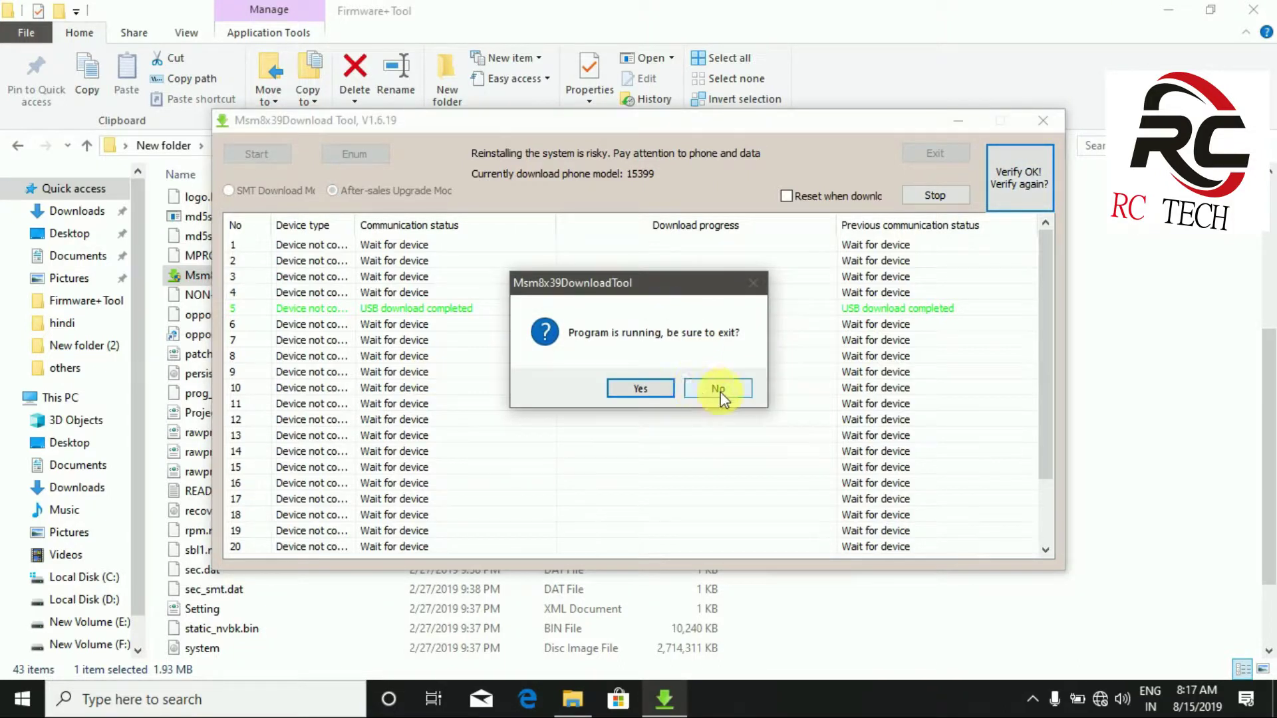
click(720, 393)
click(529, 305)
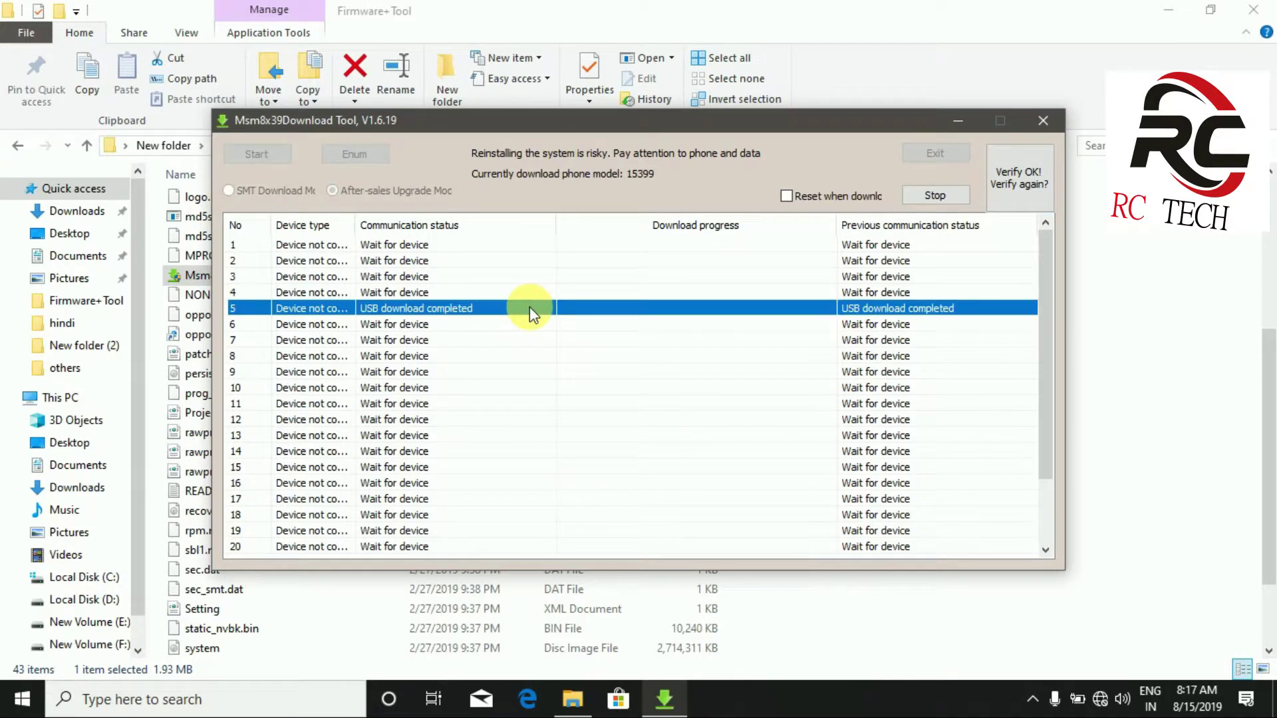
click(928, 194)
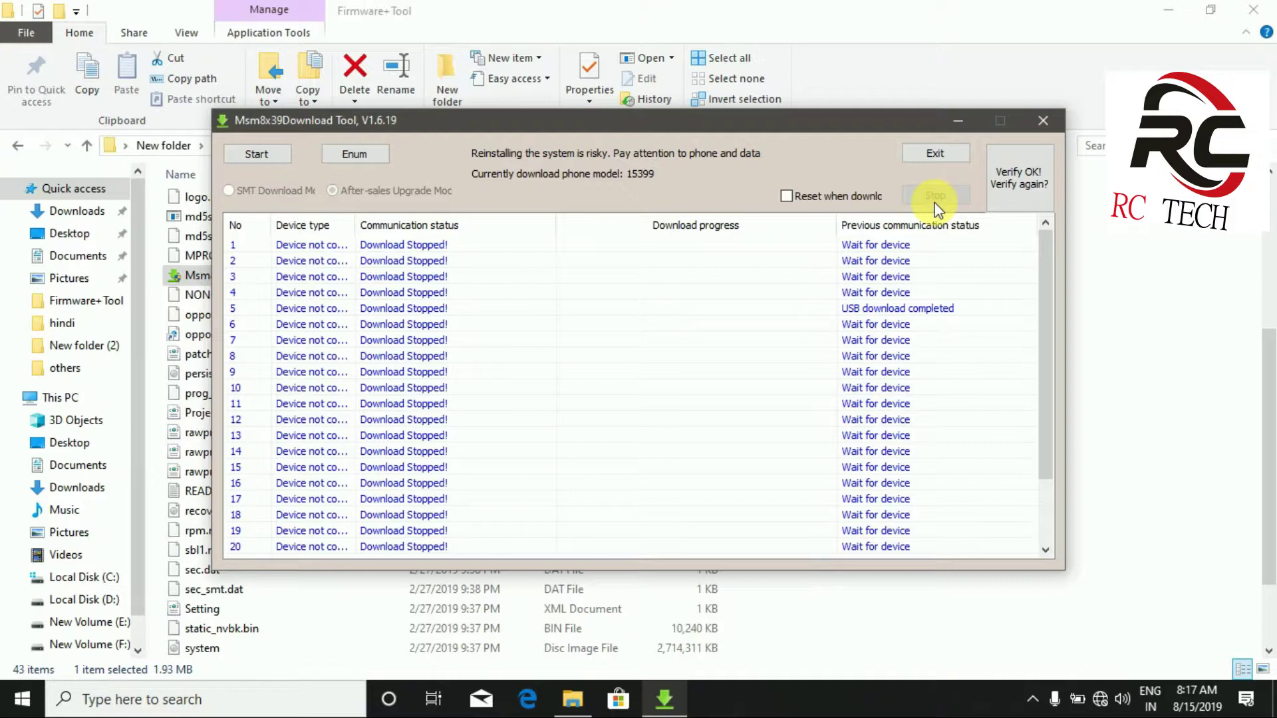
Start the download process once more and close the download tool, confirming the exit while it is running.
click(285, 154)
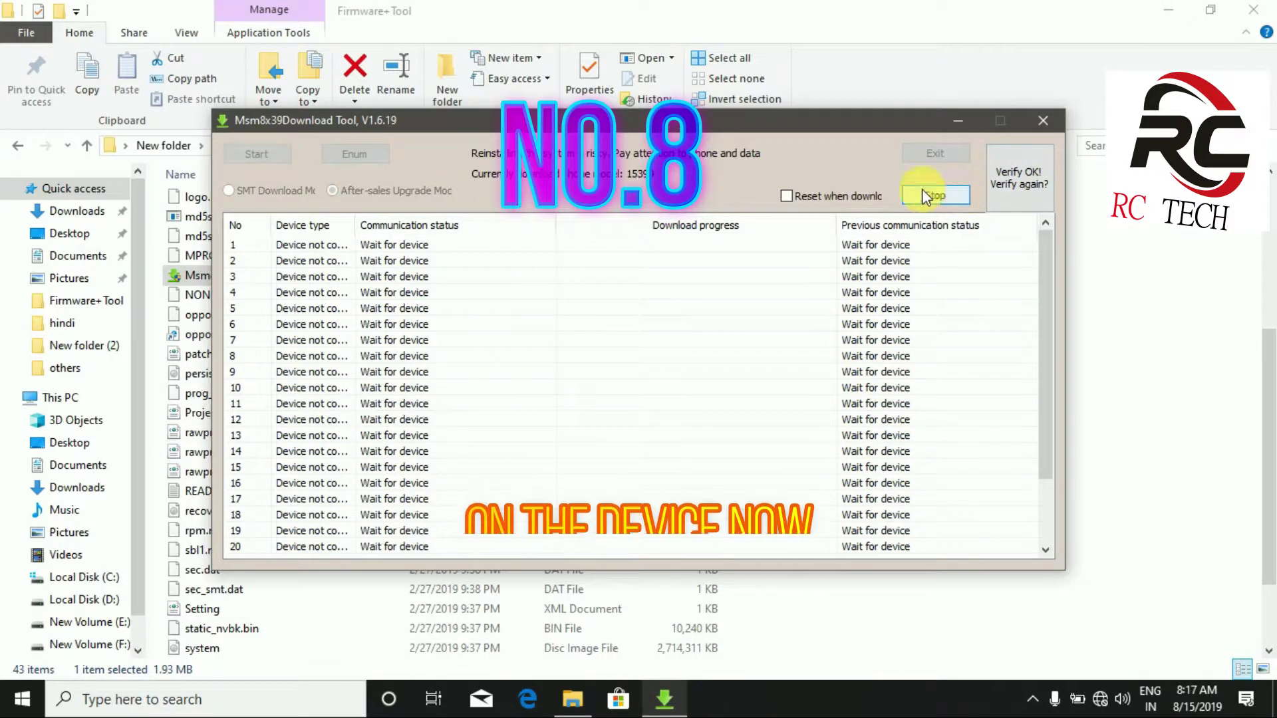
click(1041, 120)
click(652, 390)
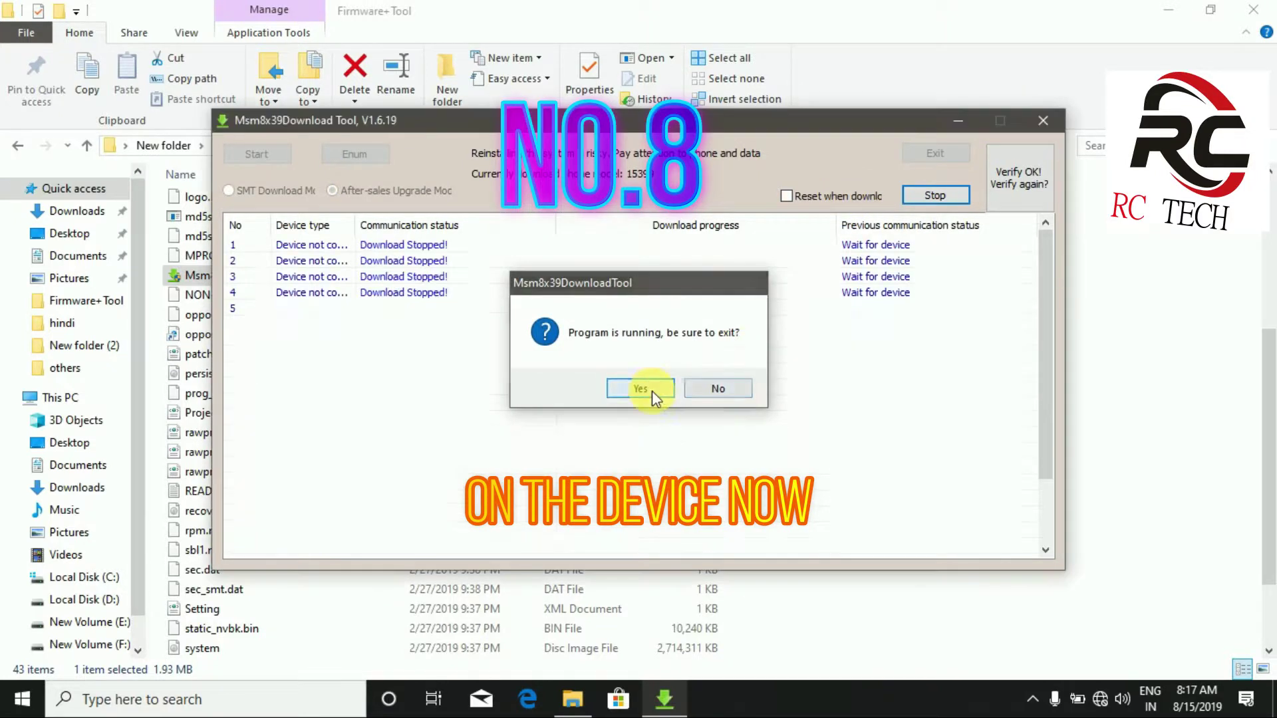